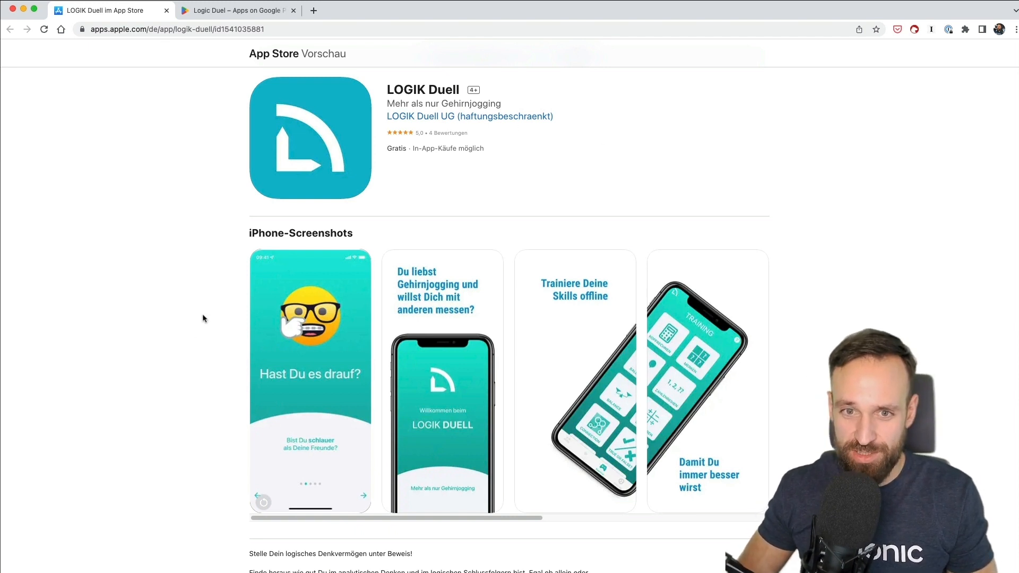
# Bring the Google Play listing of Logic Duel to the front before launching the iPhone app.
pyautogui.click(231, 11)
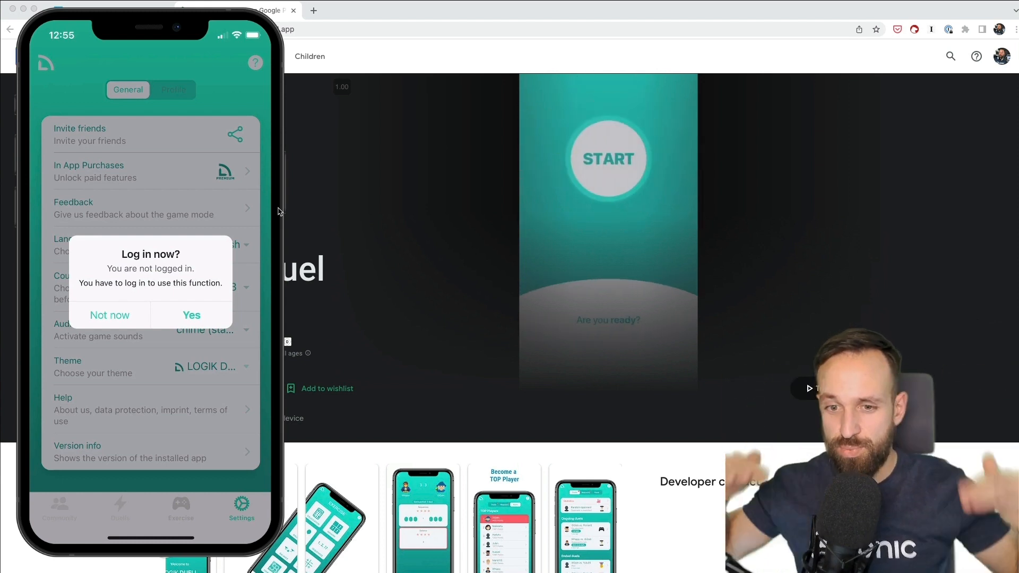
pyautogui.scroll(-5, 485, 427)
# Browse the enlarged Logic Duel screenshots through to the duels list, then return to the App Store page.
pyautogui.click(449, 360)
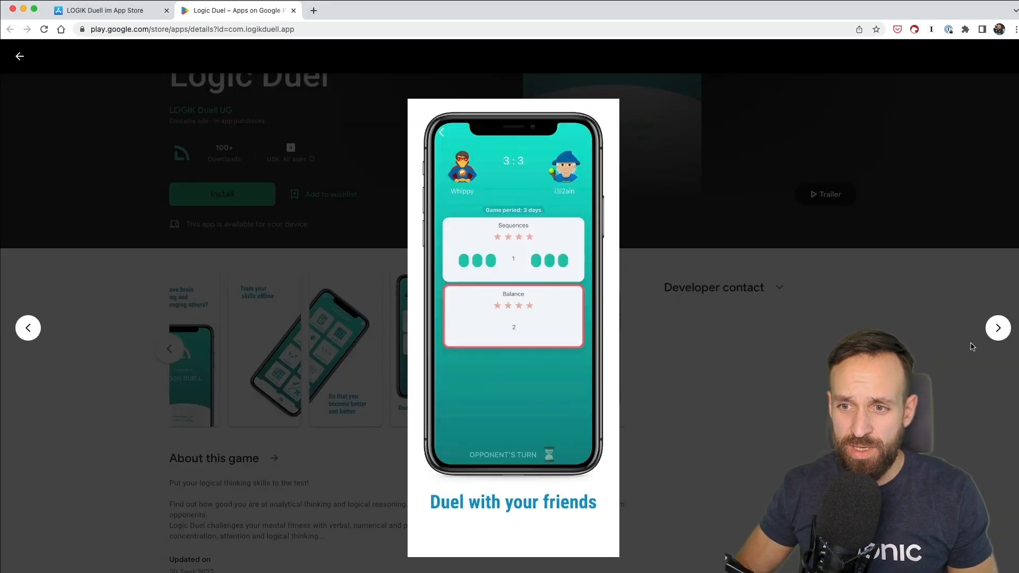
pyautogui.click(998, 328)
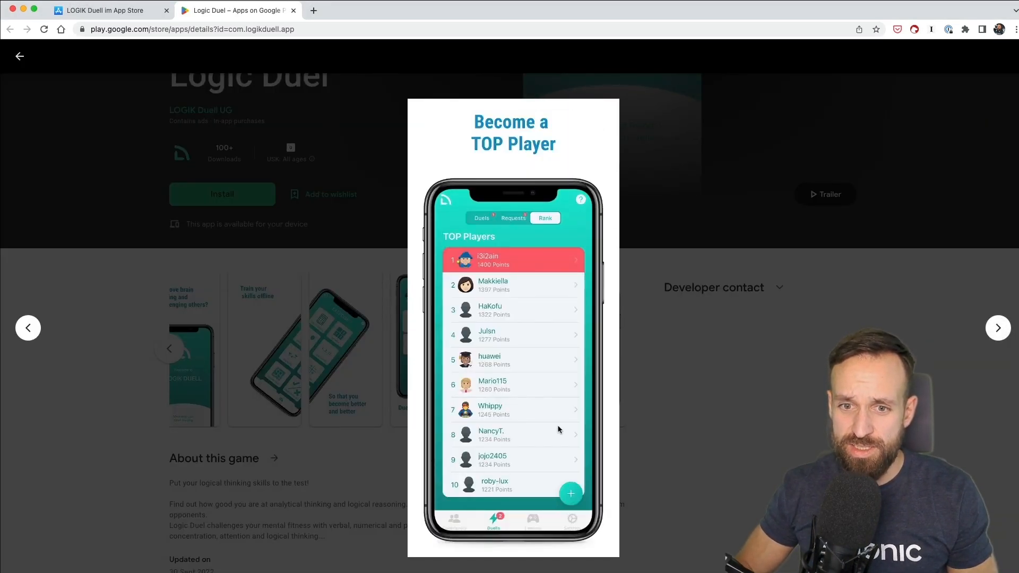
pyautogui.click(1003, 330)
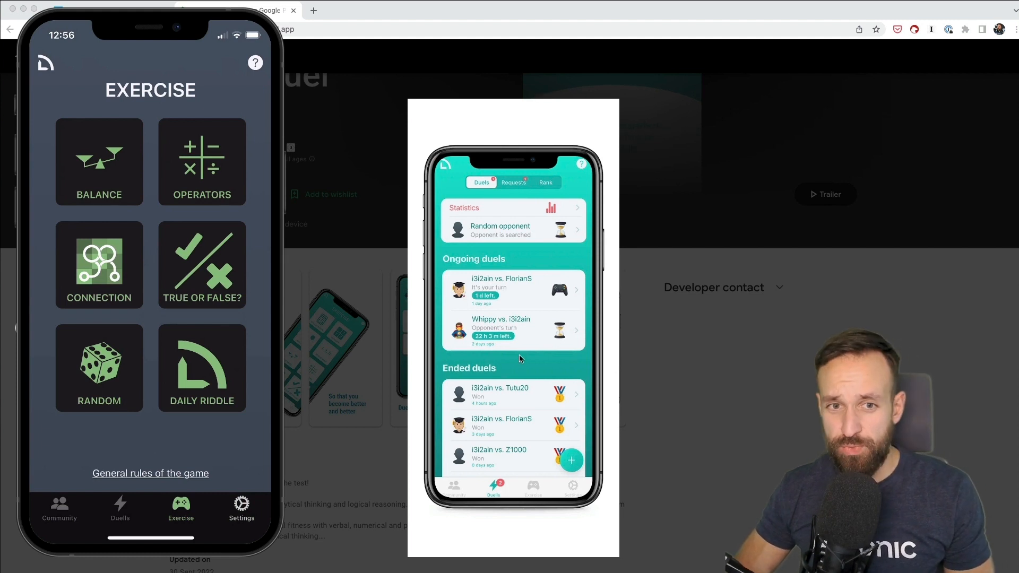
pyautogui.click(627, 322)
pyautogui.scroll(5, 240, 253)
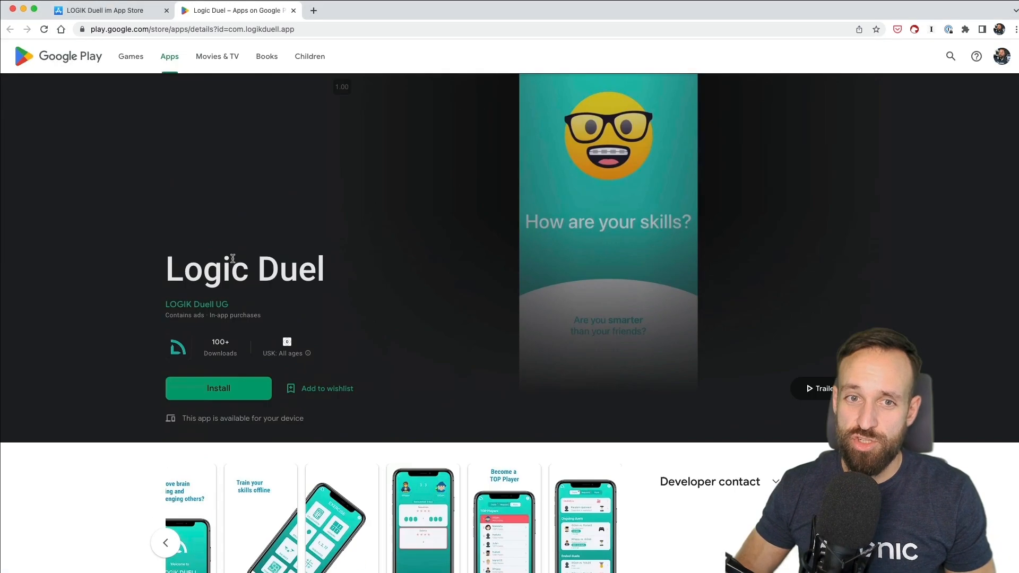
pyautogui.click(128, 11)
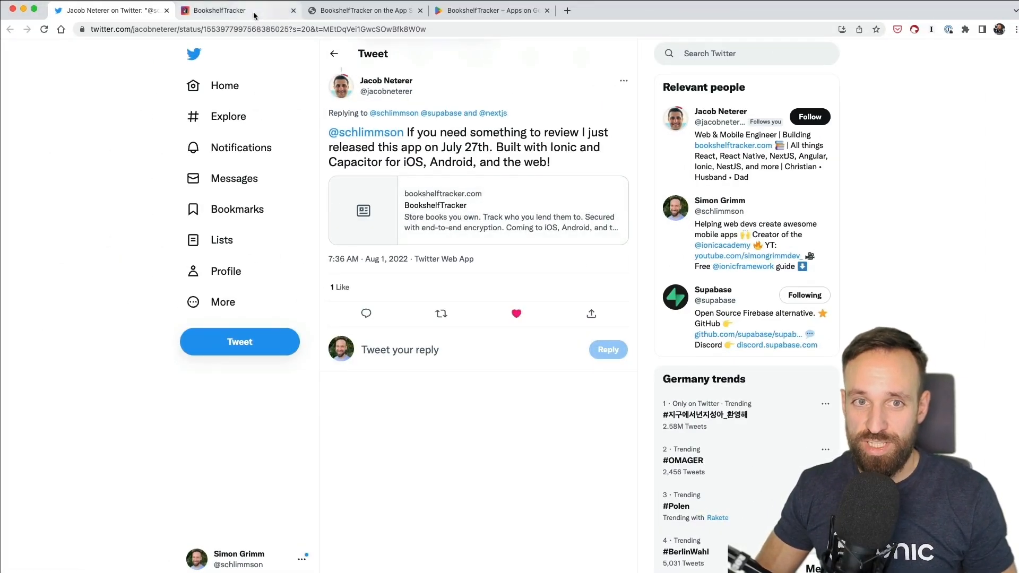
# Visit the BookshelfTracker website, peek at its sign-up page and return to the homepage.
pyautogui.click(219, 11)
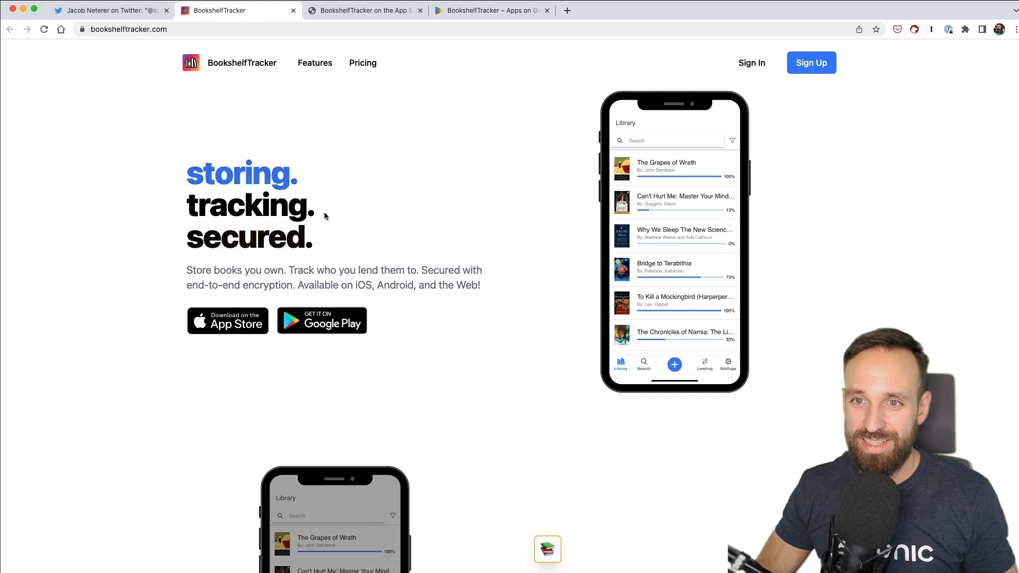
pyautogui.scroll(-5, 324, 211)
pyautogui.scroll(5, 323, 210)
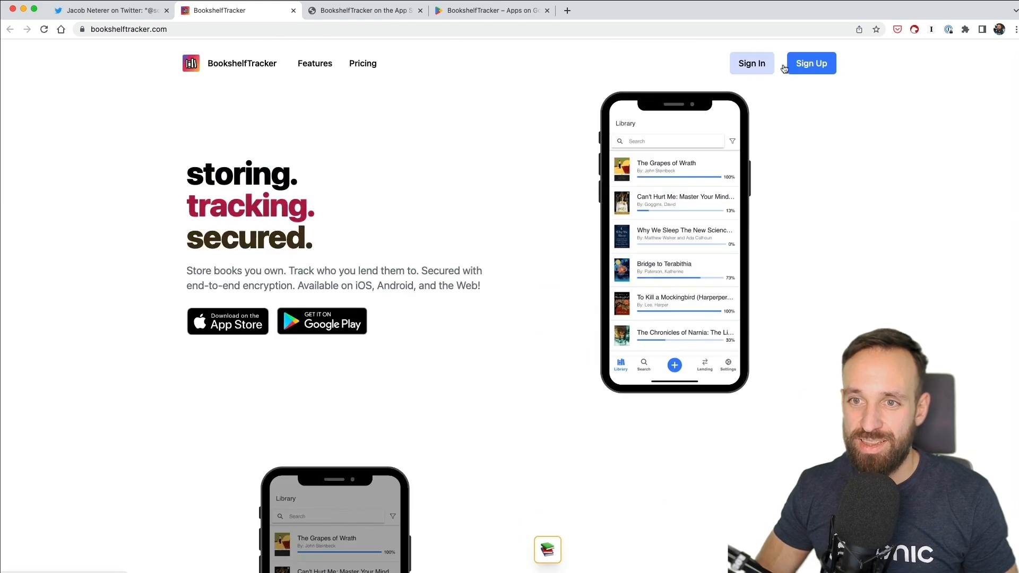
pyautogui.click(812, 63)
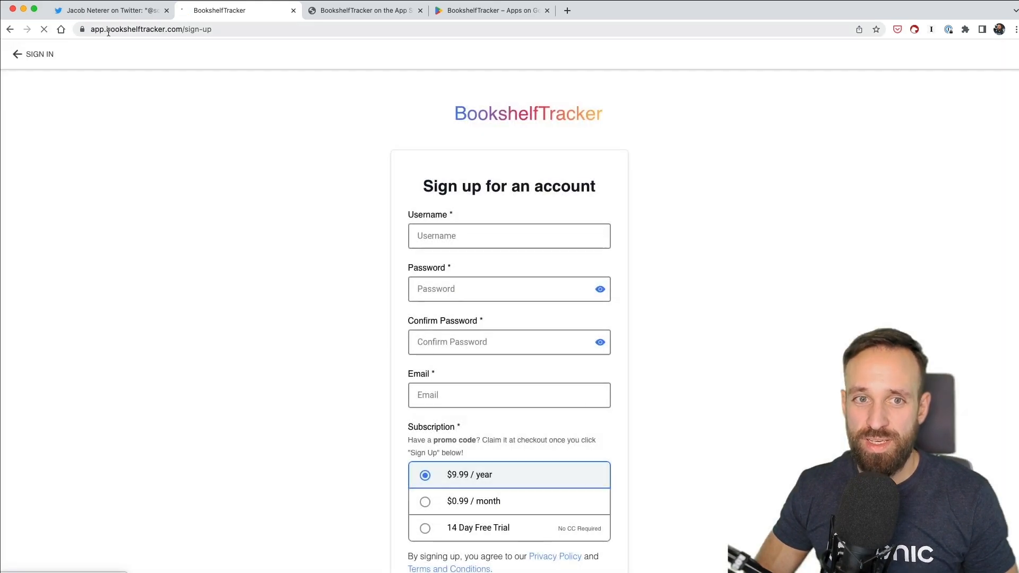
pyautogui.scroll(-4, 238, 279)
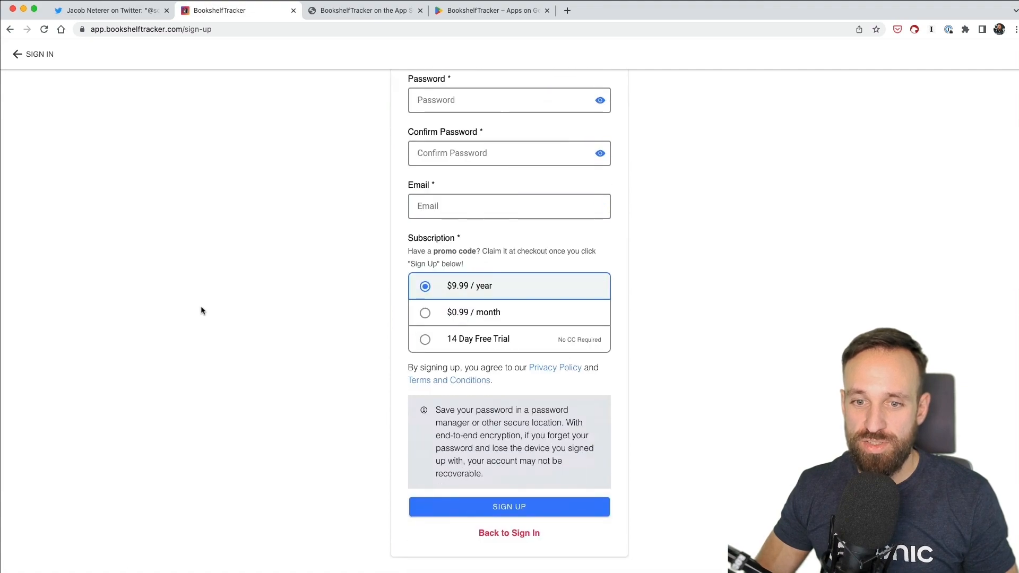
pyautogui.press('super+Left')
pyautogui.scroll(-5, 535, 343)
pyautogui.scroll(-10, 535, 342)
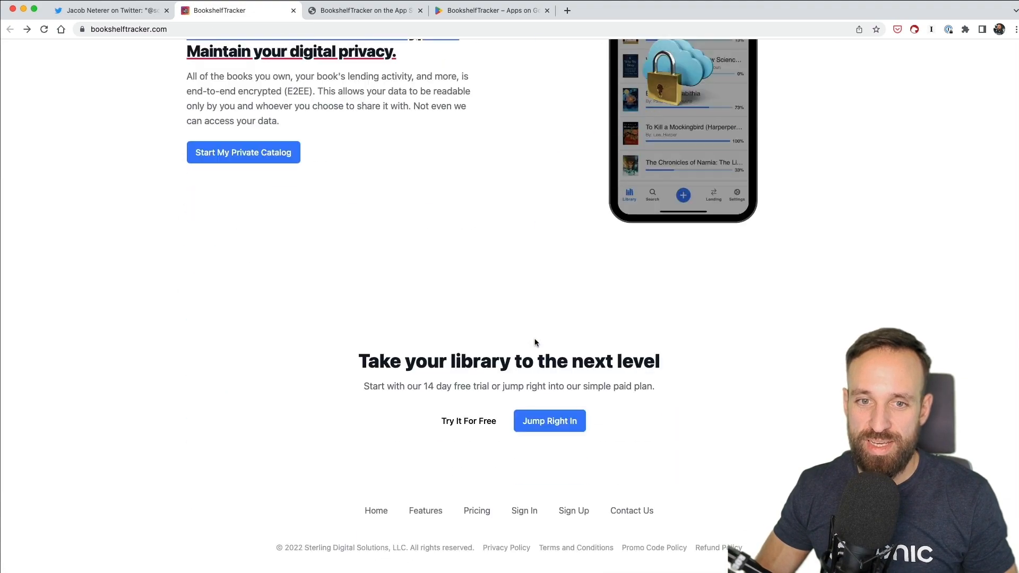
pyautogui.scroll(8, 535, 343)
pyautogui.scroll(8, 502, 323)
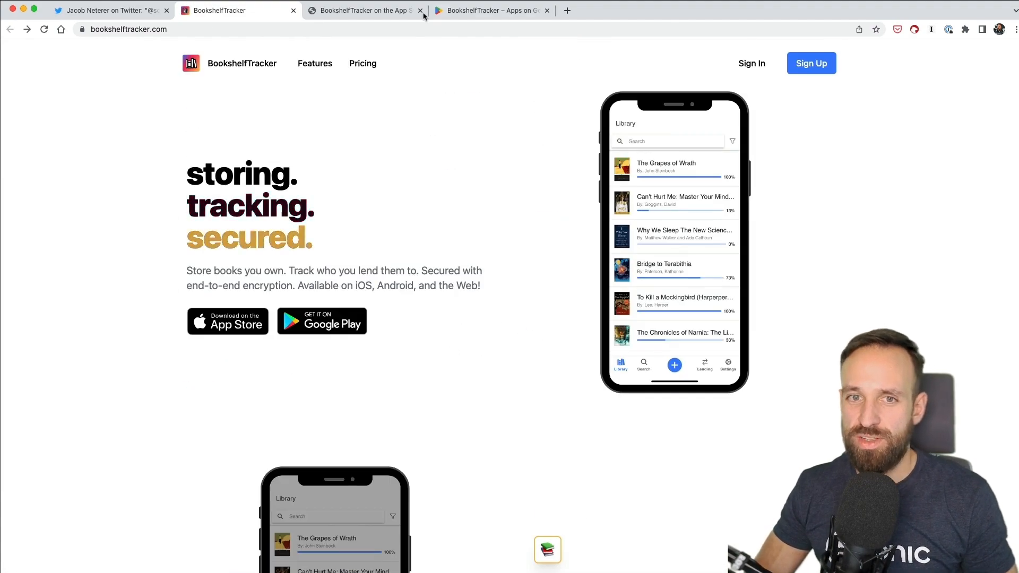
# Review the BookshelfTracker App Store and Google Play listings, ending on the App Store one.
pyautogui.click(364, 10)
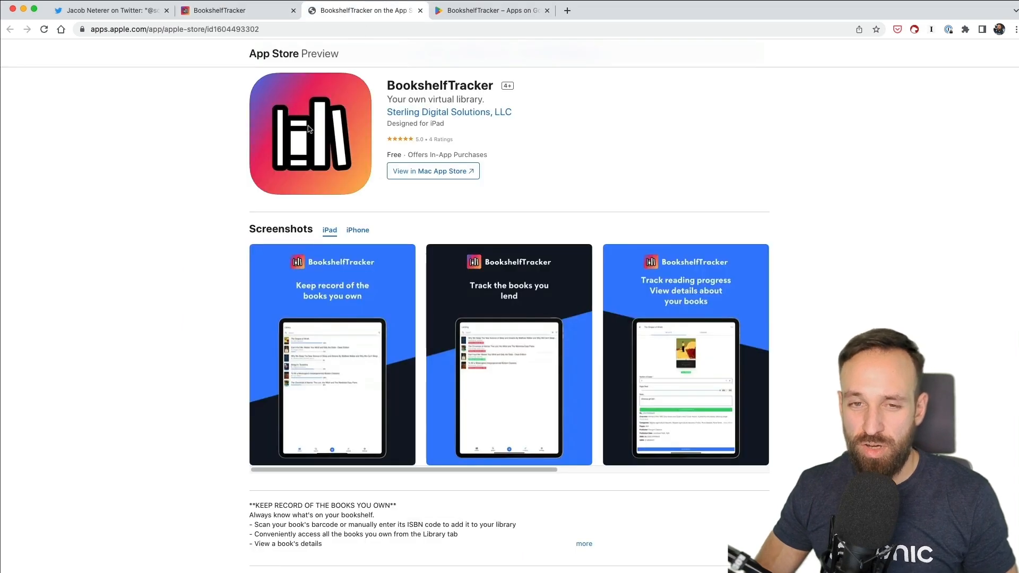
pyautogui.click(490, 11)
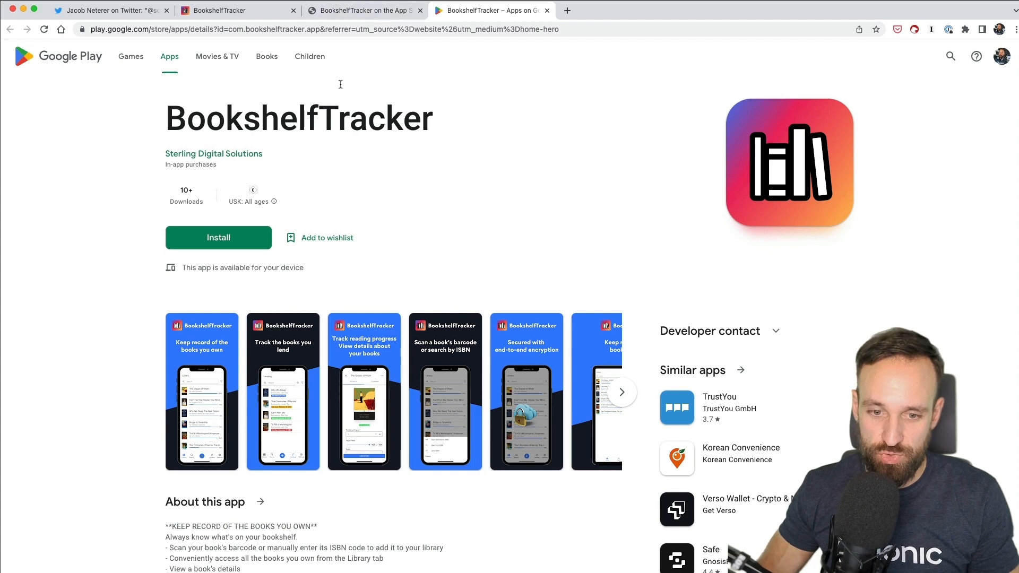
pyautogui.click(350, 11)
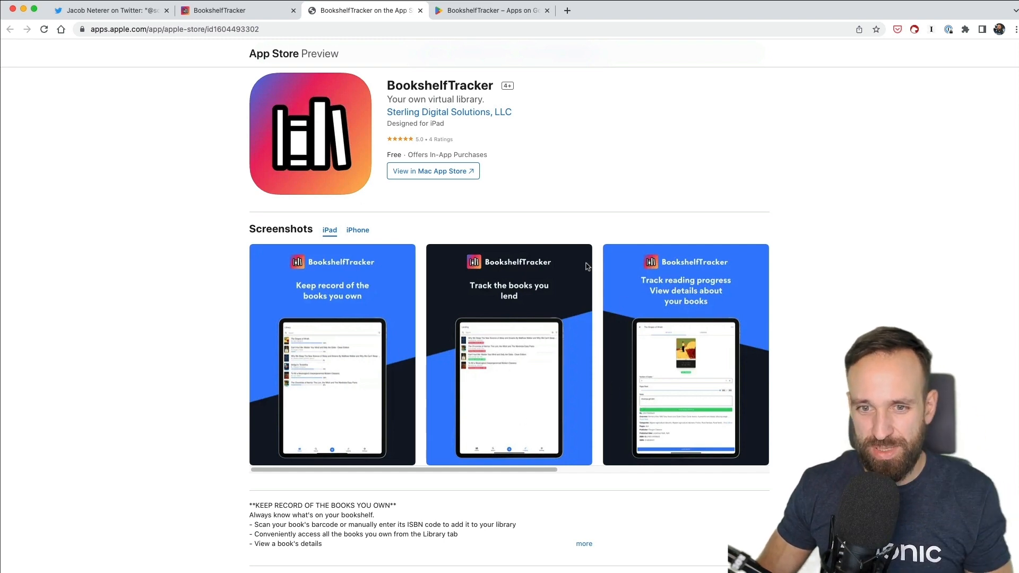
# Show the iPhone screenshots instead of iPad on the BookshelfTracker App Store preview.
pyautogui.click(358, 230)
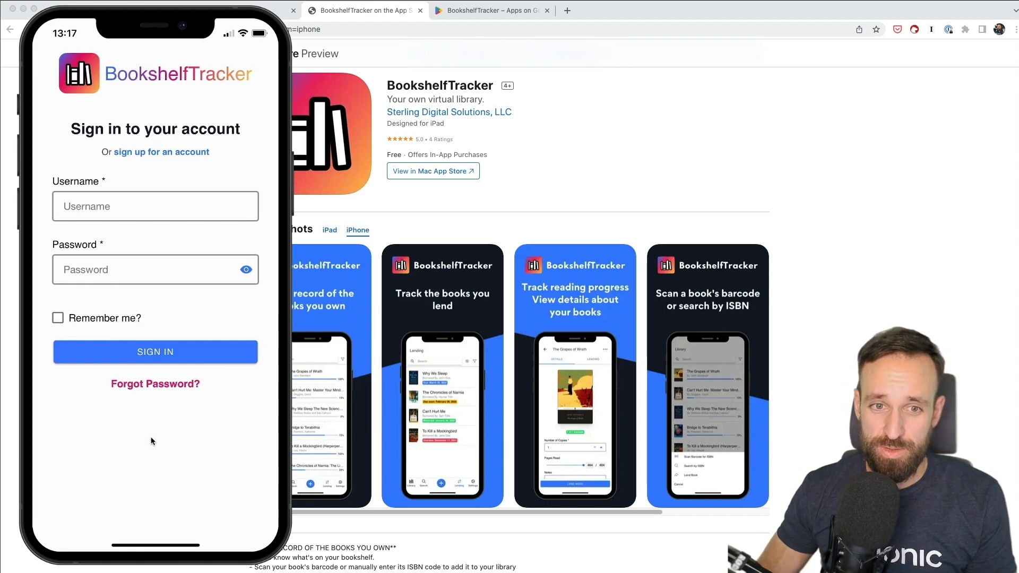
# Open the web sign-up page, then the iPhone app's own sign-up form beside it.
pyautogui.click(406, 50)
pyautogui.click(219, 11)
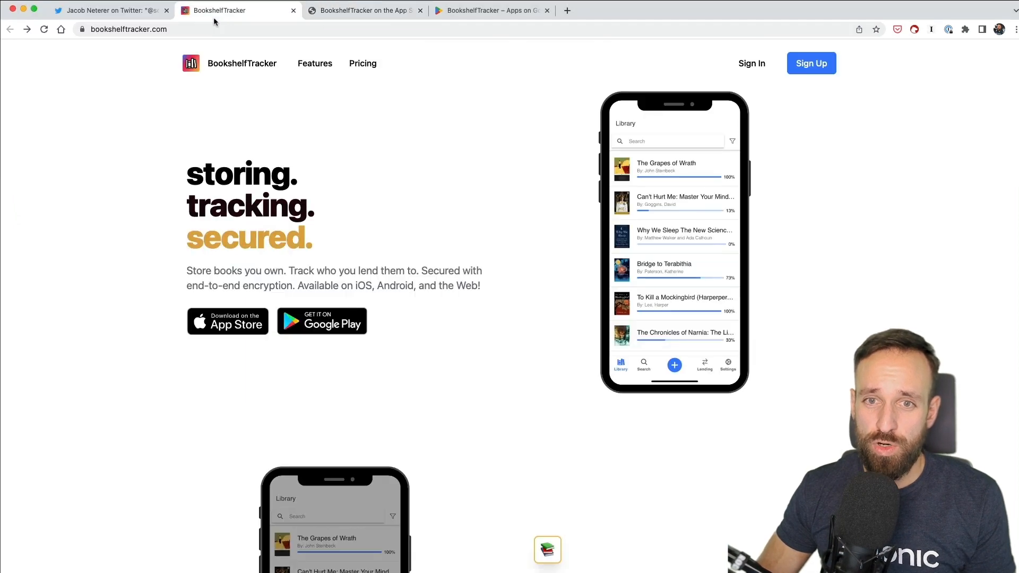
pyautogui.click(809, 70)
pyautogui.scroll(-5, 610, 252)
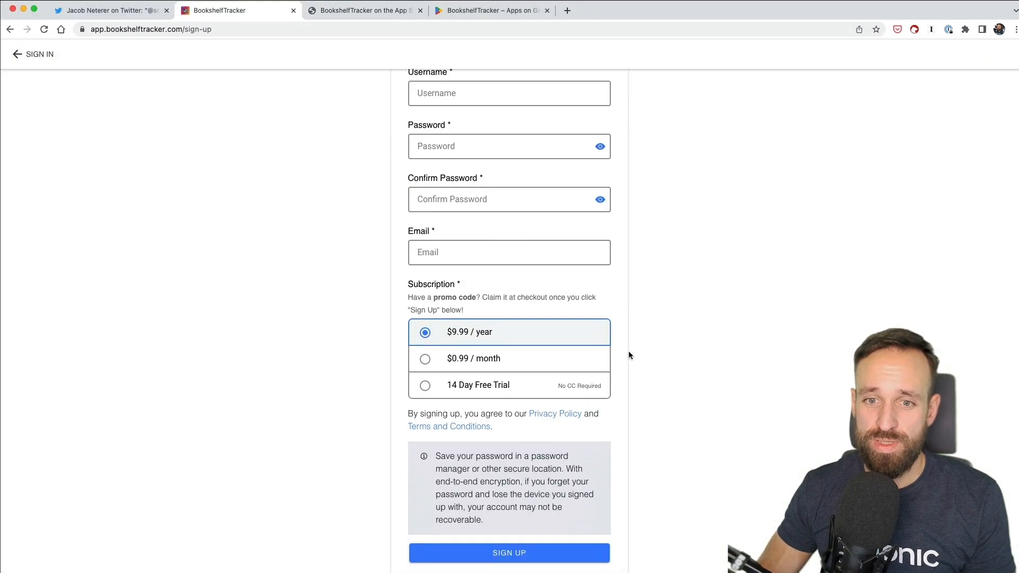
pyautogui.scroll(-2, 620, 356)
pyautogui.scroll(6, 637, 172)
pyautogui.press('super+Tab')
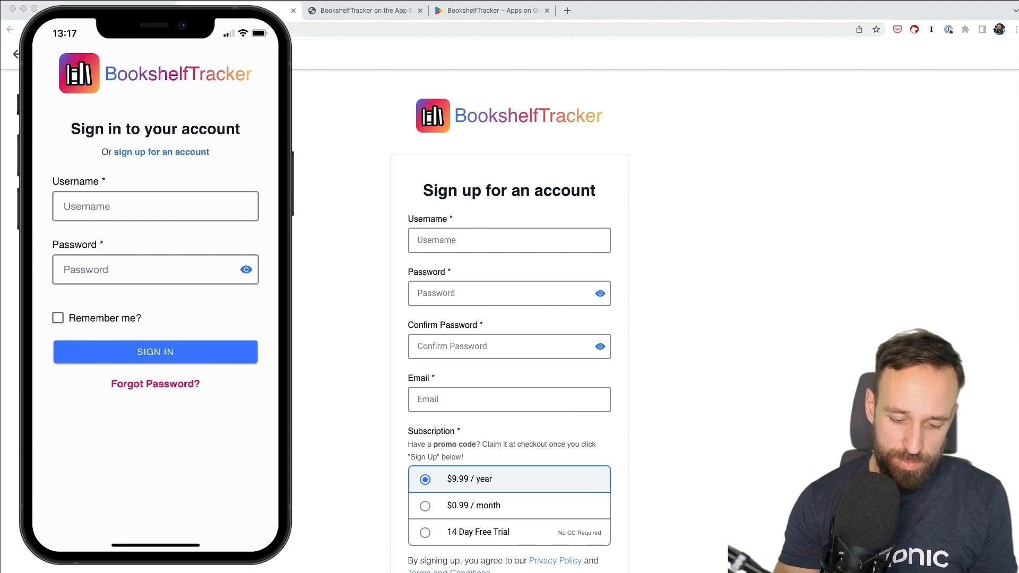
pyautogui.click(162, 152)
pyautogui.scroll(-4, 155, 318)
pyautogui.scroll(-3, 156, 318)
pyautogui.scroll(-3, 155, 318)
pyautogui.scroll(-3, 155, 318)
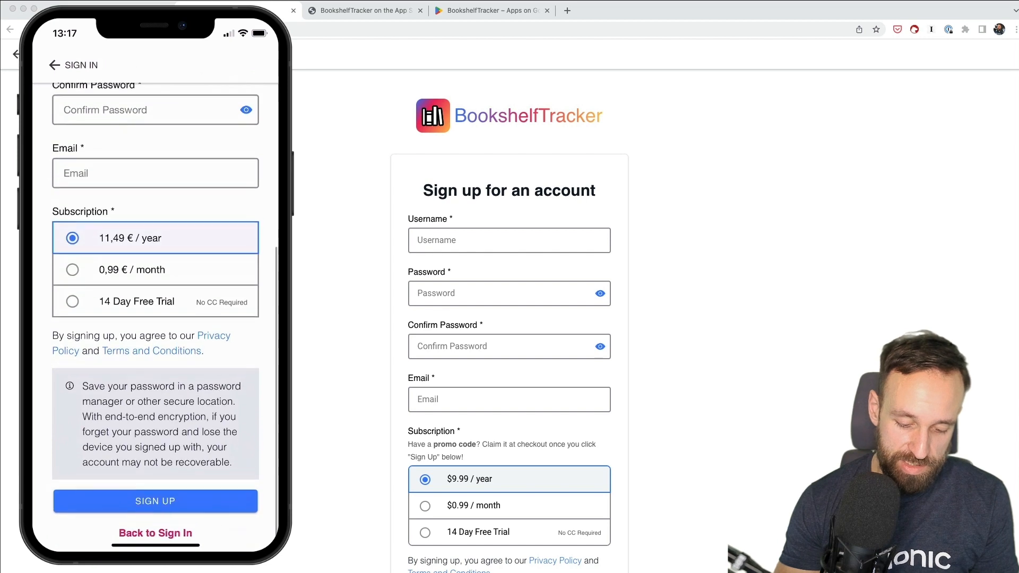
pyautogui.scroll(-1, 155, 319)
pyautogui.scroll(8, 155, 319)
pyautogui.scroll(-6, 155, 319)
pyautogui.scroll(6, 155, 319)
pyautogui.scroll(-4, 156, 319)
pyautogui.scroll(4, 155, 319)
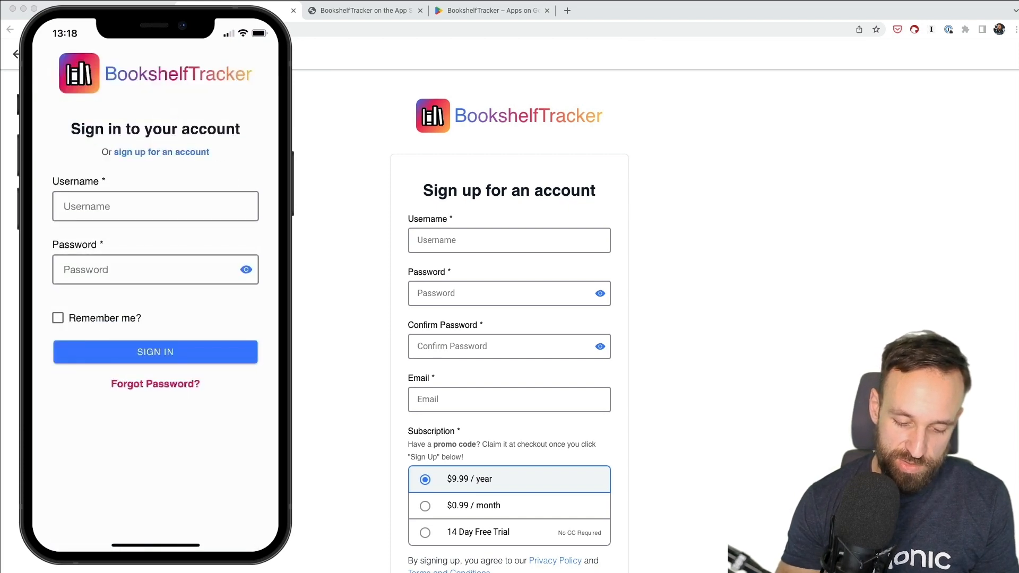
# Cycle through the yearly, monthly and 14 Day Free Trial subscription options on the app's sign-up form.
pyautogui.click(161, 151)
pyautogui.scroll(-5, 155, 318)
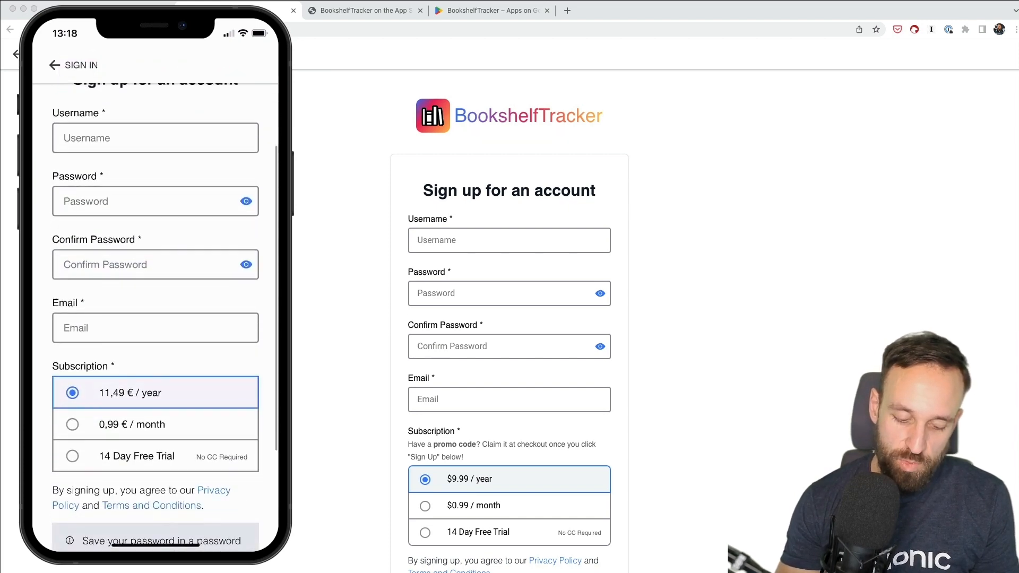
pyautogui.scroll(-3, 155, 319)
pyautogui.click(74, 303)
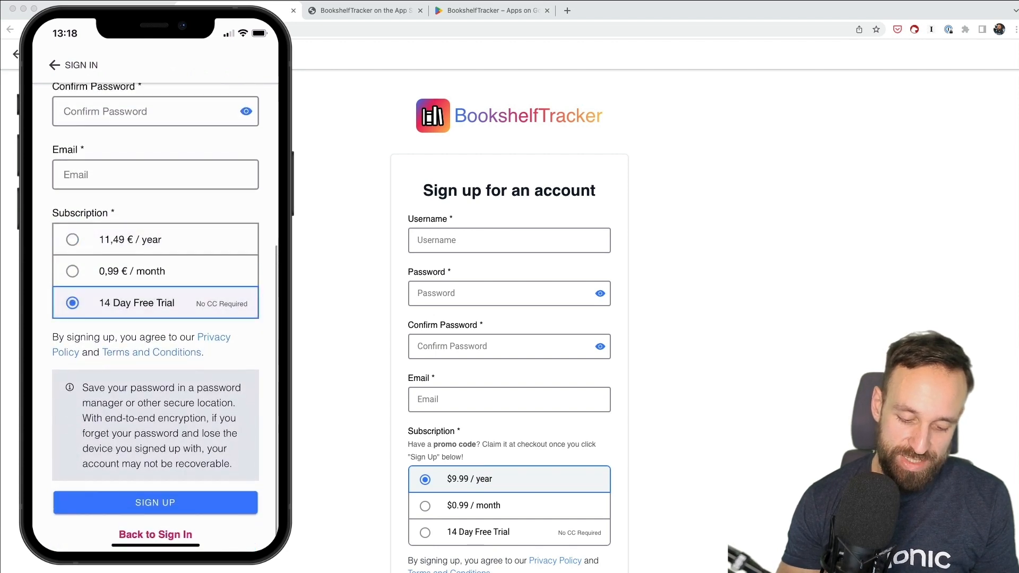
pyautogui.click(72, 239)
pyautogui.click(73, 271)
pyautogui.click(73, 303)
pyautogui.click(72, 240)
pyautogui.click(73, 271)
pyautogui.click(73, 303)
pyautogui.scroll(-1, 155, 318)
pyautogui.scroll(5, 156, 319)
pyautogui.scroll(5, 155, 318)
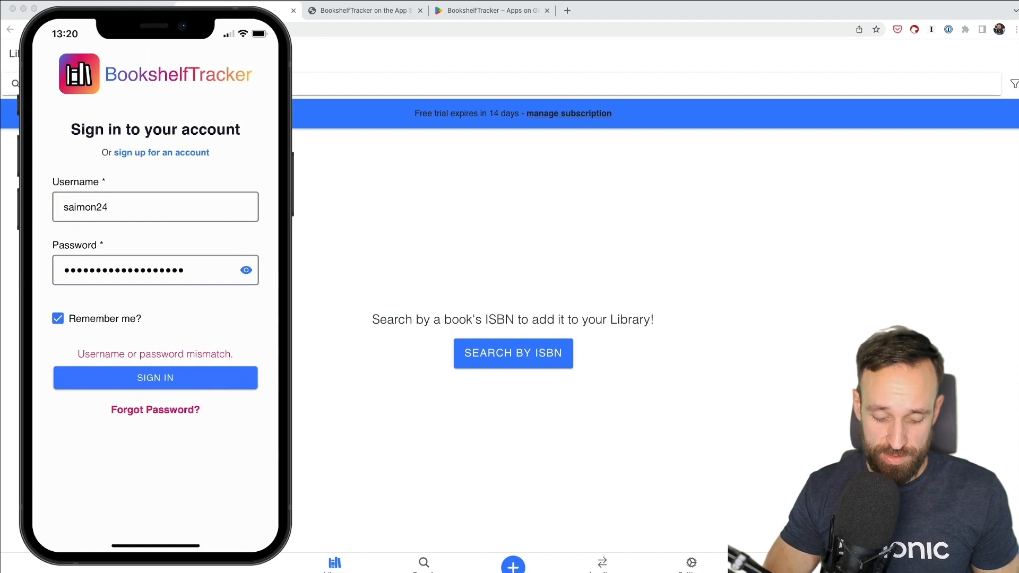
# Submit the entered credentials to sign in to BookshelfTracker on the iPhone.
pyautogui.click(155, 377)
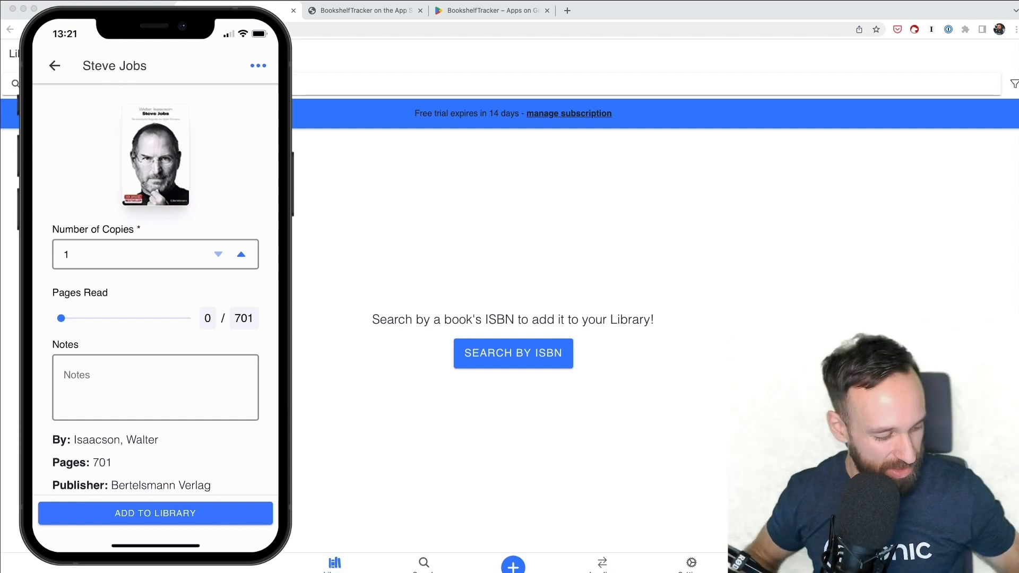
# Glance at the web library and the announcement tweet, then return to the mirrored phone.
pyautogui.click(704, 422)
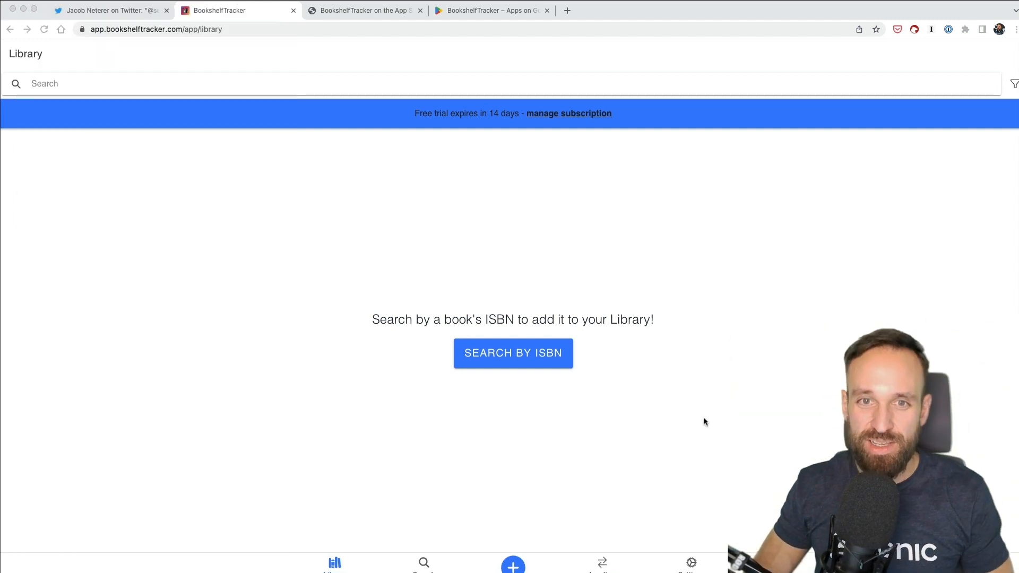
pyautogui.click(104, 11)
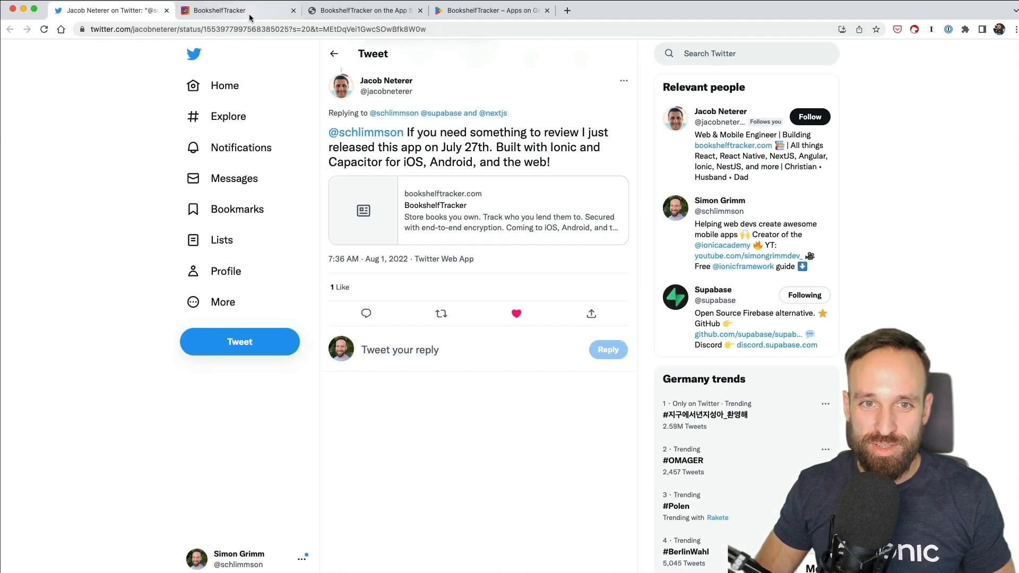
pyautogui.click(232, 11)
pyautogui.press('super+Tab')
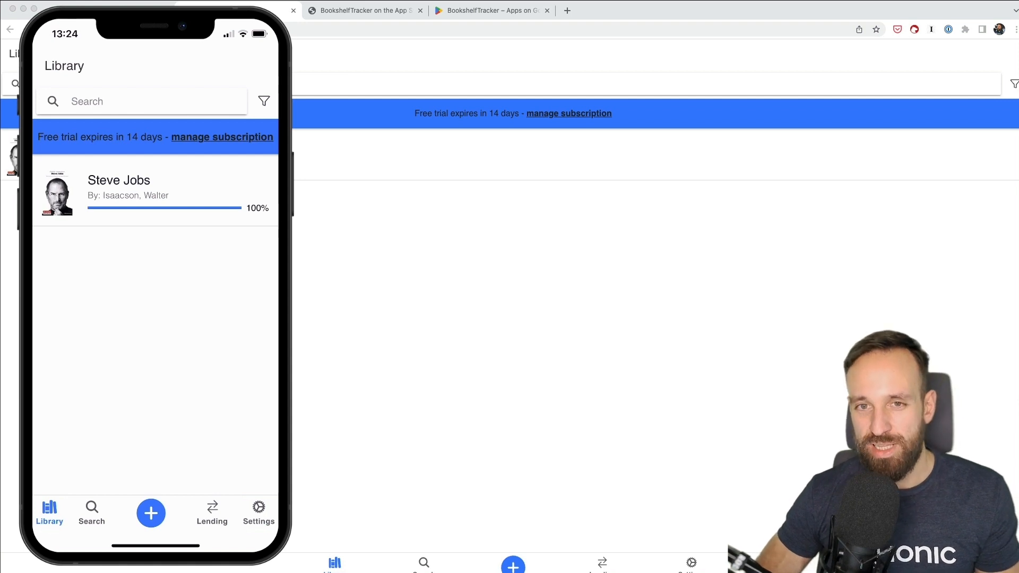
# Check the web library's add or lend options, then compare it with the App Store page.
pyautogui.click(598, 239)
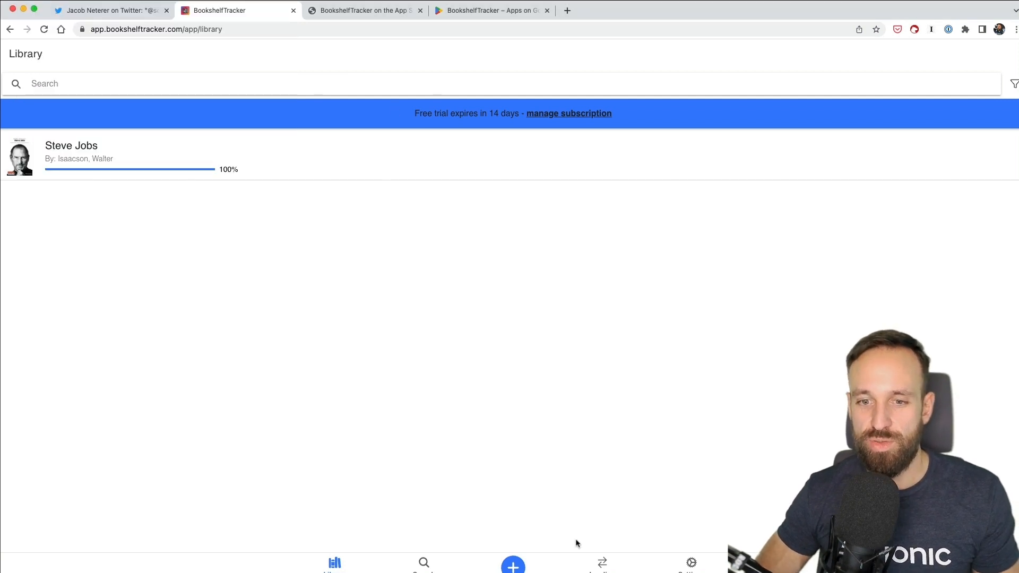
pyautogui.click(515, 565)
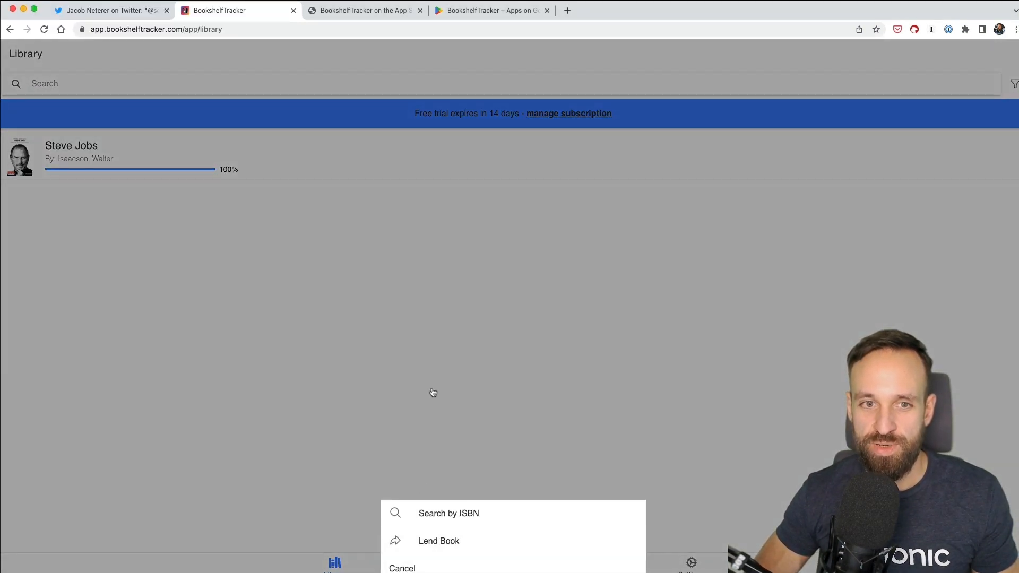
pyautogui.click(430, 394)
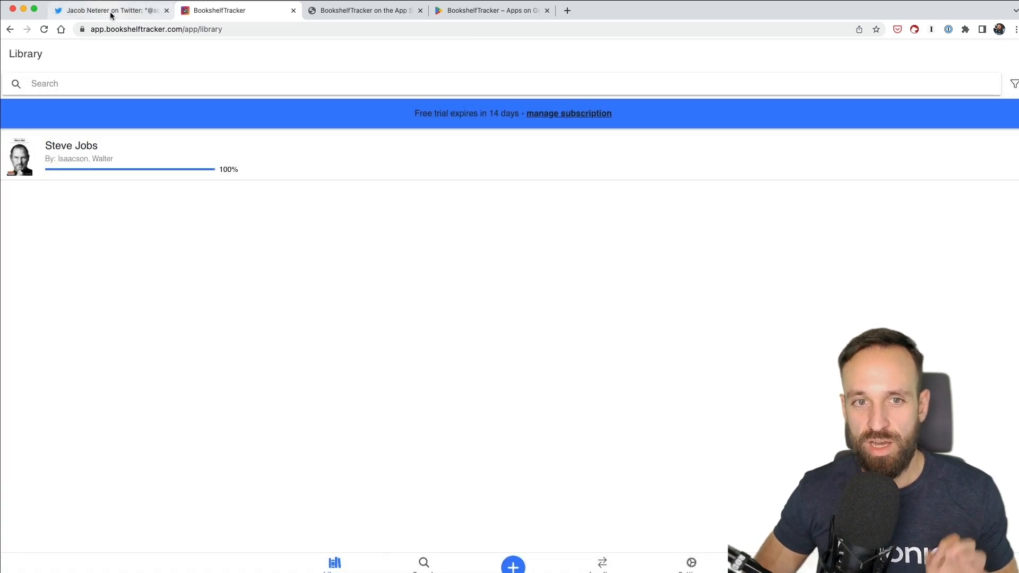
pyautogui.click(350, 11)
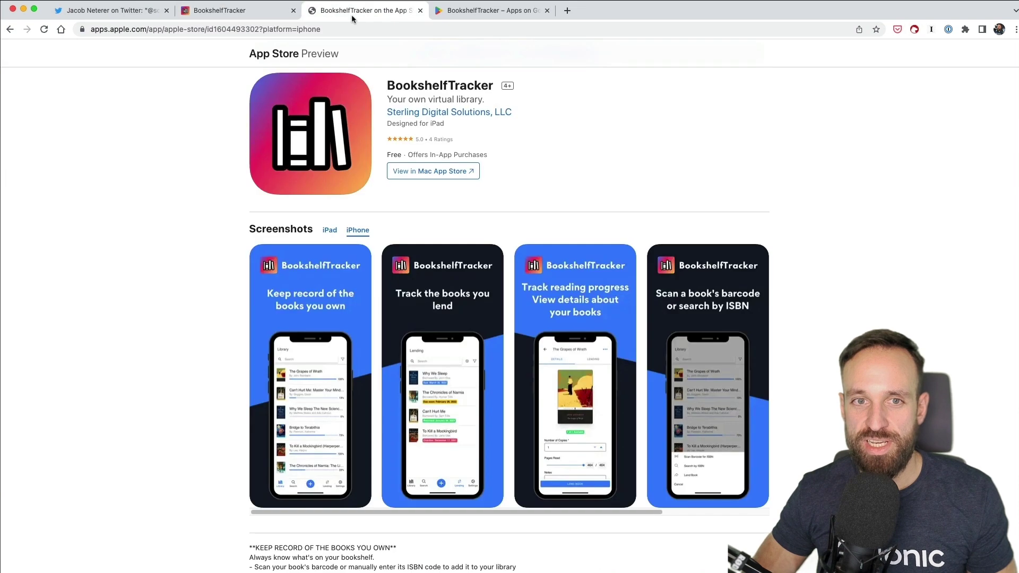
pyautogui.click(210, 10)
pyautogui.click(402, 10)
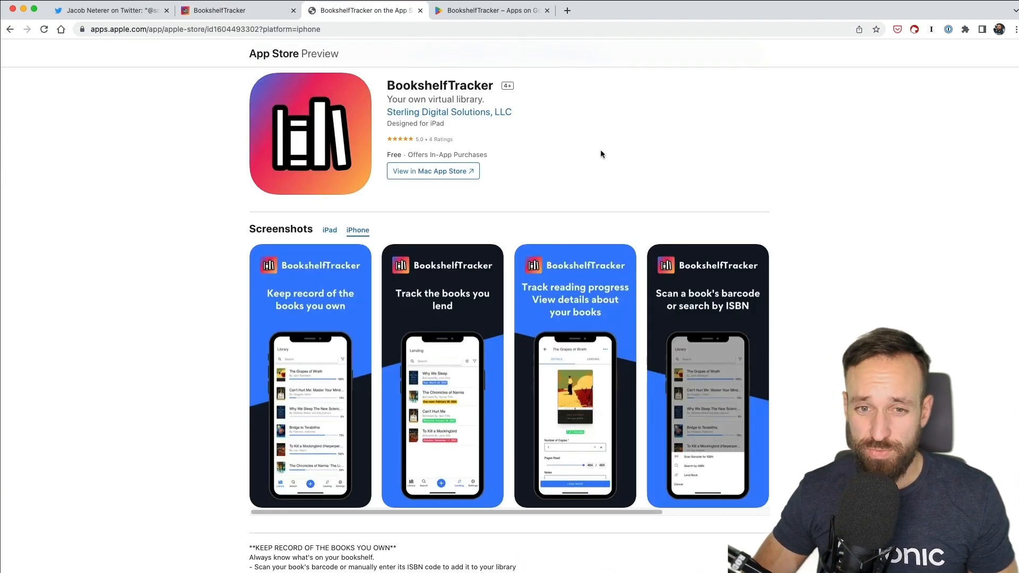
# Move on from the BookshelfTracker title to the Bingo: Online Multiplayer Play Store page.
pyautogui.moveTo(387, 85); pyautogui.dragTo(468, 85)
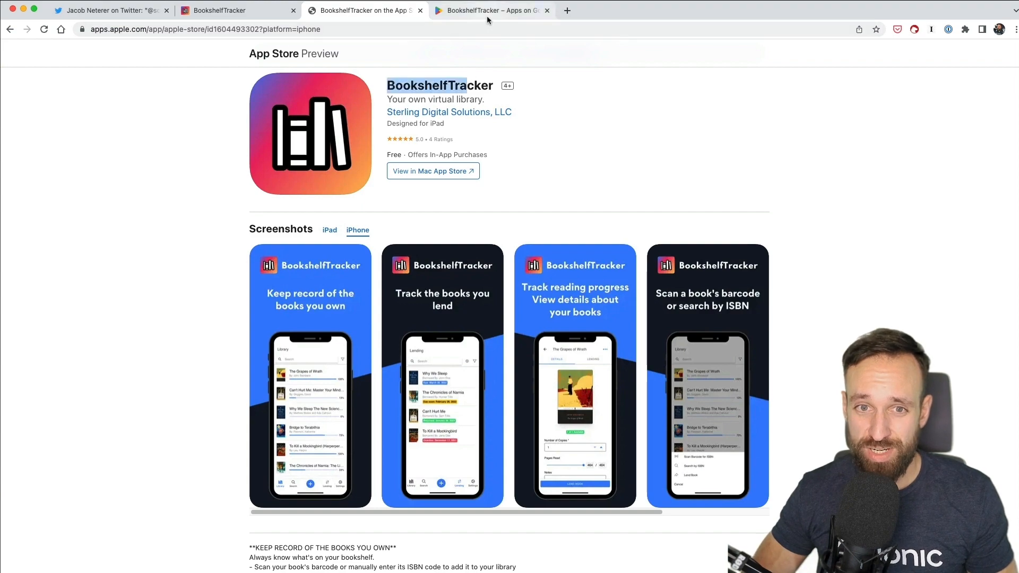
pyautogui.click(487, 16)
pyautogui.moveTo(163, 118); pyautogui.dragTo(445, 120)
pyautogui.click(438, 121)
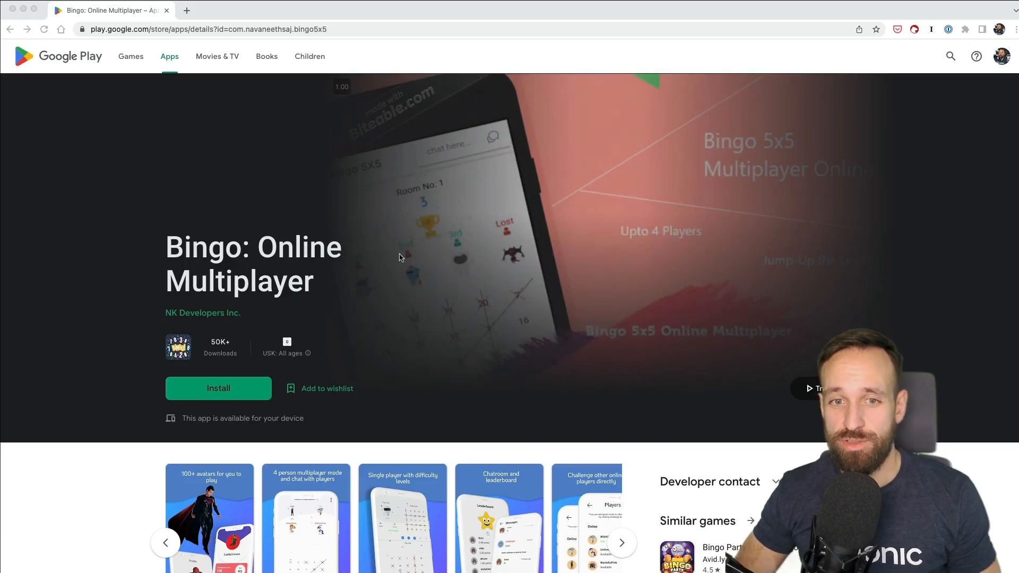
pyautogui.scroll(-2, 262, 250)
pyautogui.scroll(-3, 672, 311)
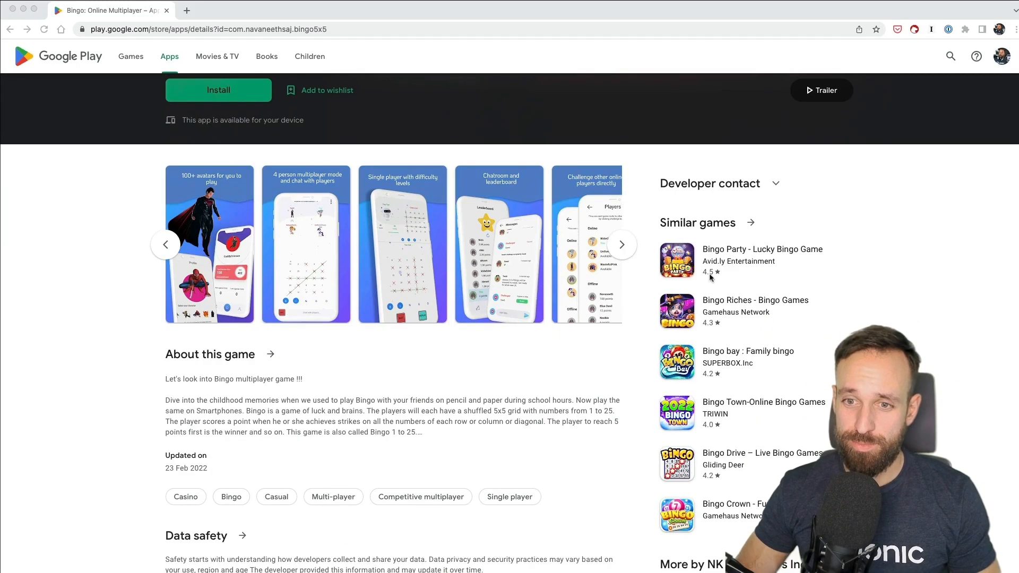
# Expand the developer contact details on the Bingo: Online Multiplayer Play Store listing.
pyautogui.click(776, 183)
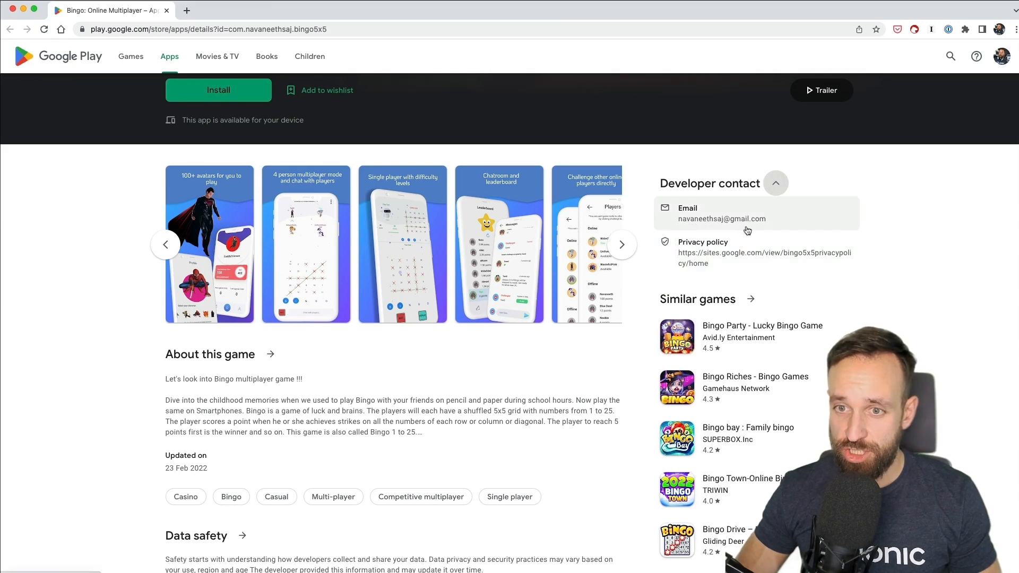
pyautogui.scroll(4, 735, 226)
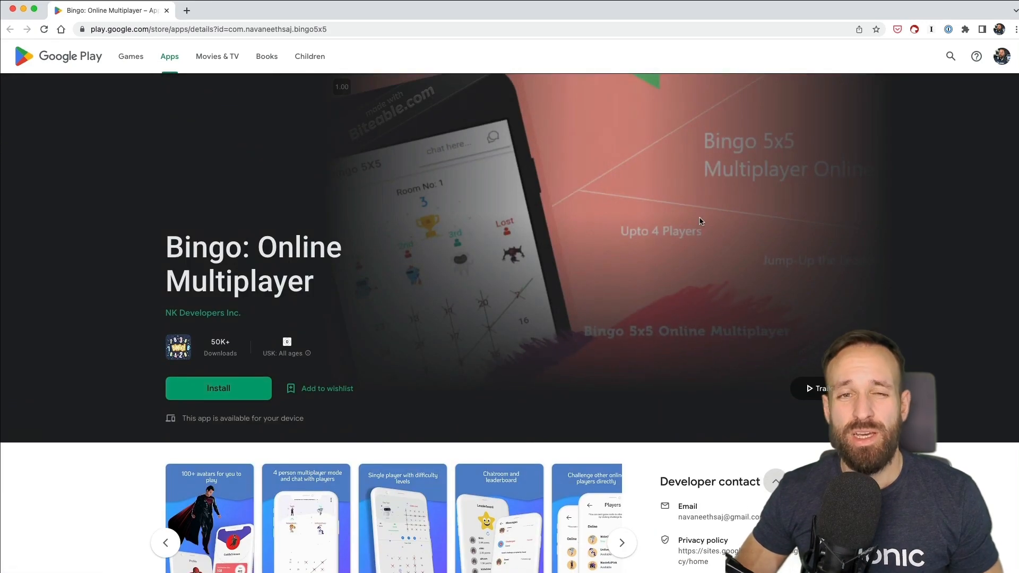
pyautogui.scroll(-3, 374, 147)
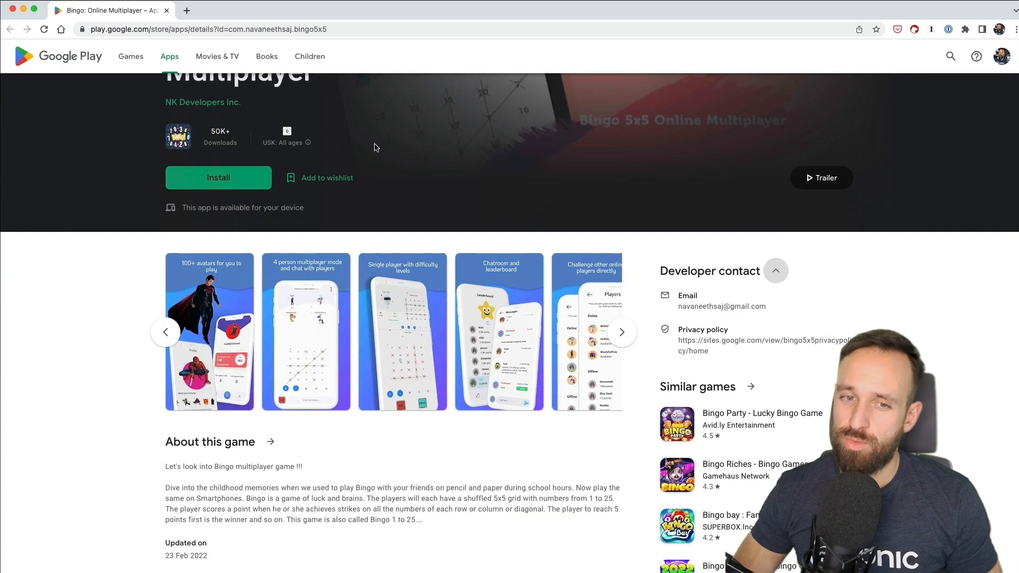
pyautogui.scroll(1, 374, 146)
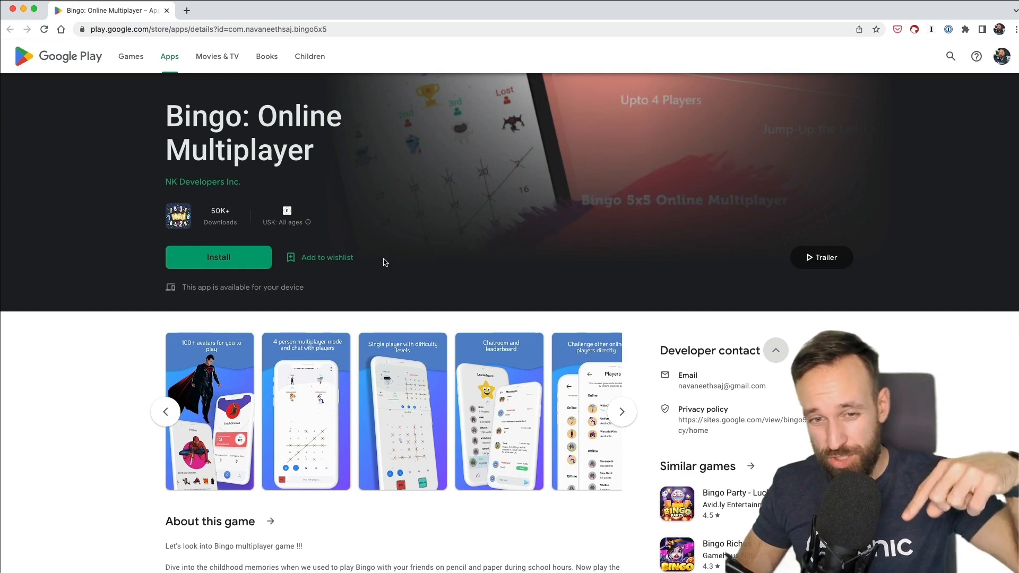
pyautogui.scroll(2, 383, 261)
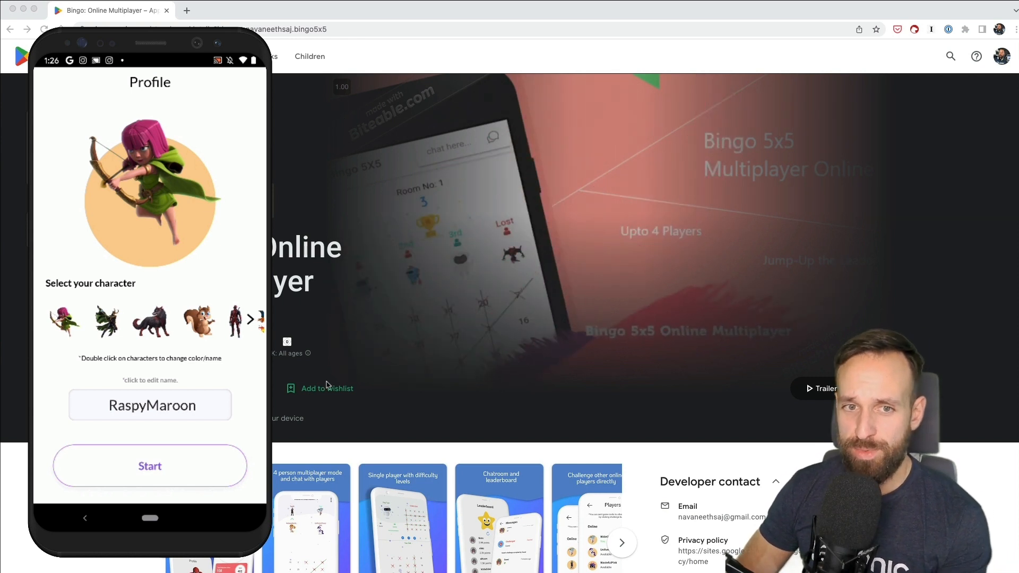
# Cycle the profile character past the panda and Snape until Pikachu appears.
pyautogui.doubleClick(153, 193)
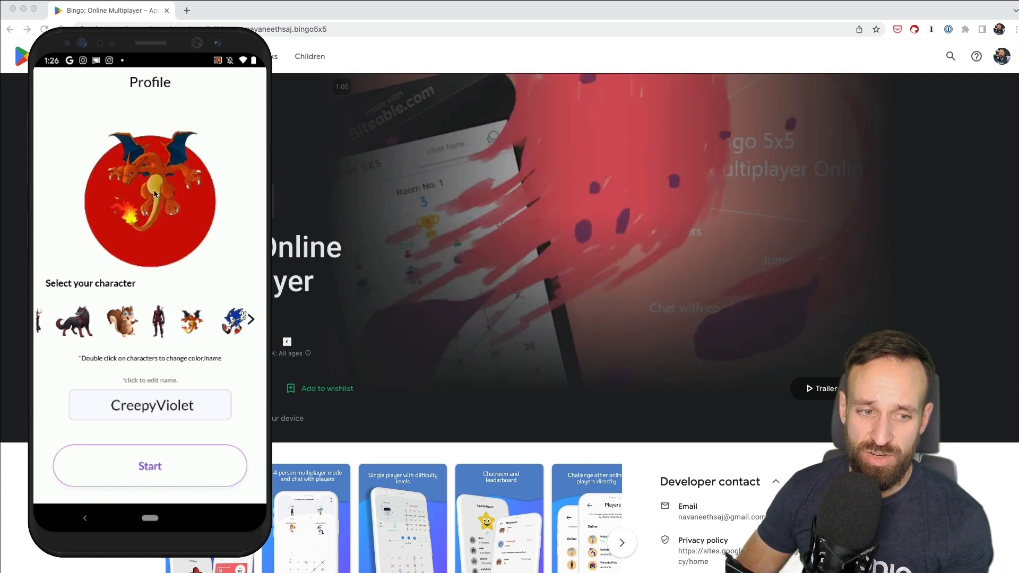
pyautogui.doubleClick(155, 191)
pyautogui.doubleClick(155, 192)
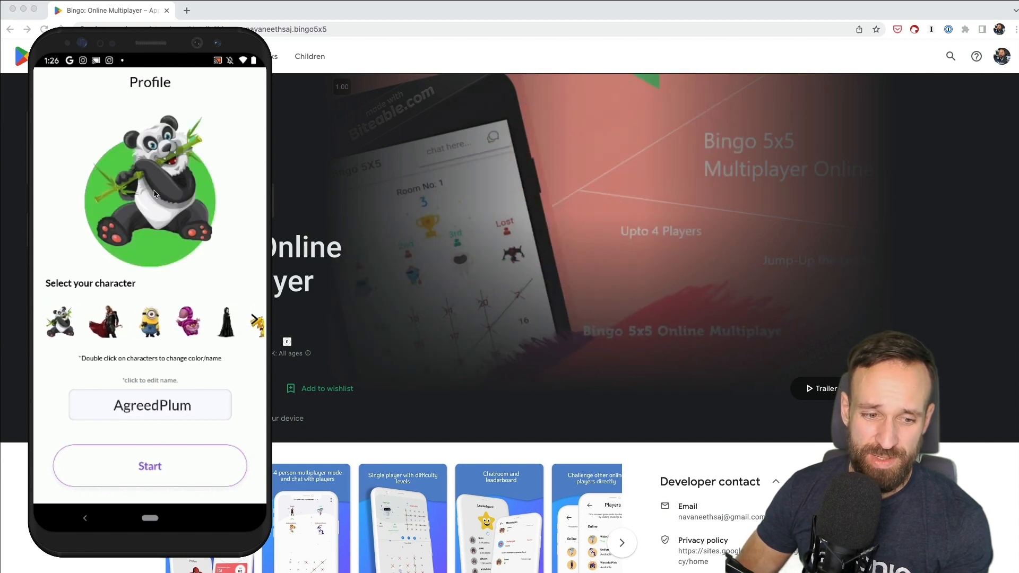
pyautogui.doubleClick(155, 191)
pyautogui.doubleClick(155, 191)
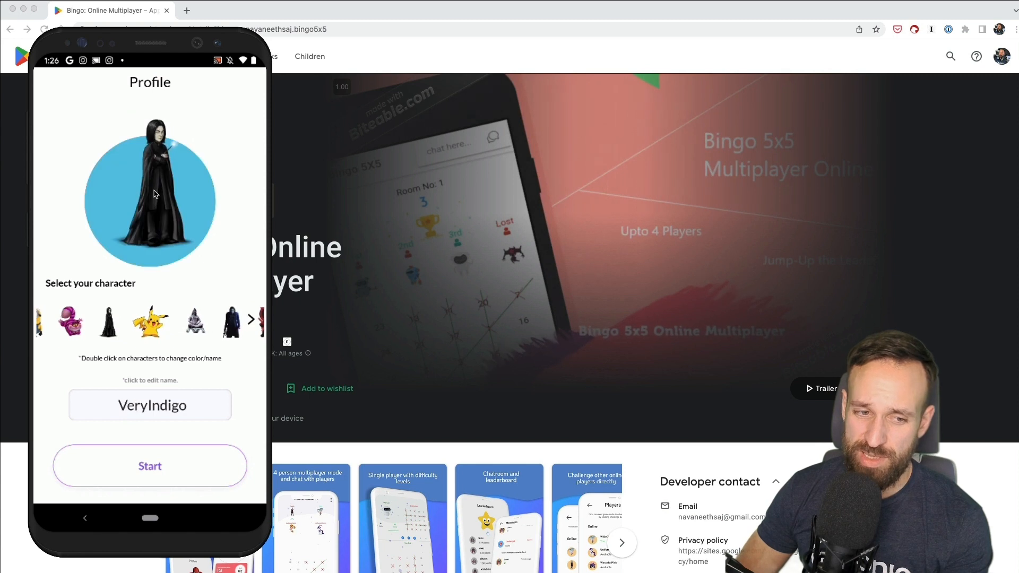
pyautogui.doubleClick(155, 191)
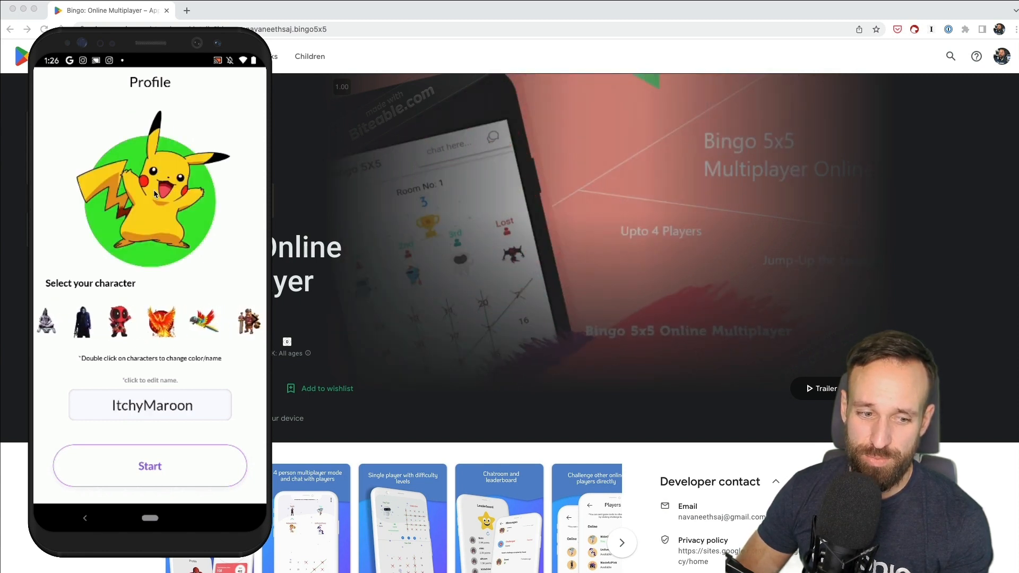
# Cycle Pikachu's background colour from grey to maroon, keeping the name TropicalCoffee.
pyautogui.doubleClick(155, 193)
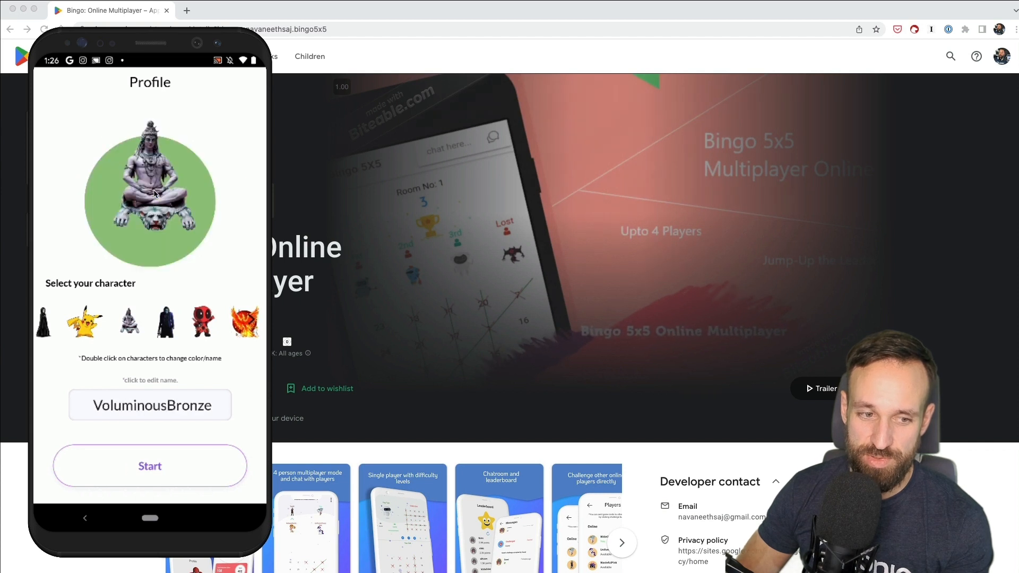
pyautogui.doubleClick(156, 194)
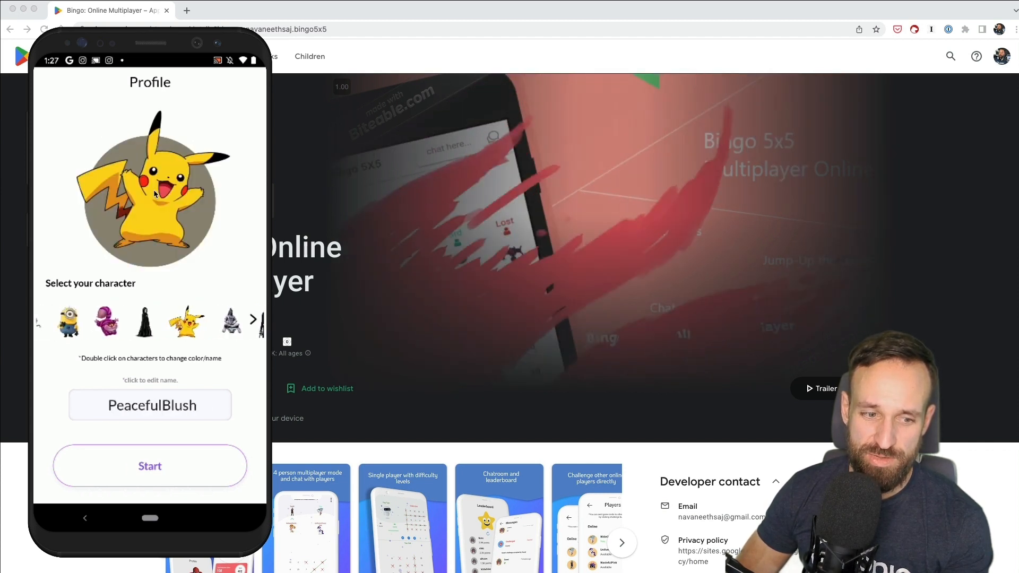
pyautogui.doubleClick(156, 193)
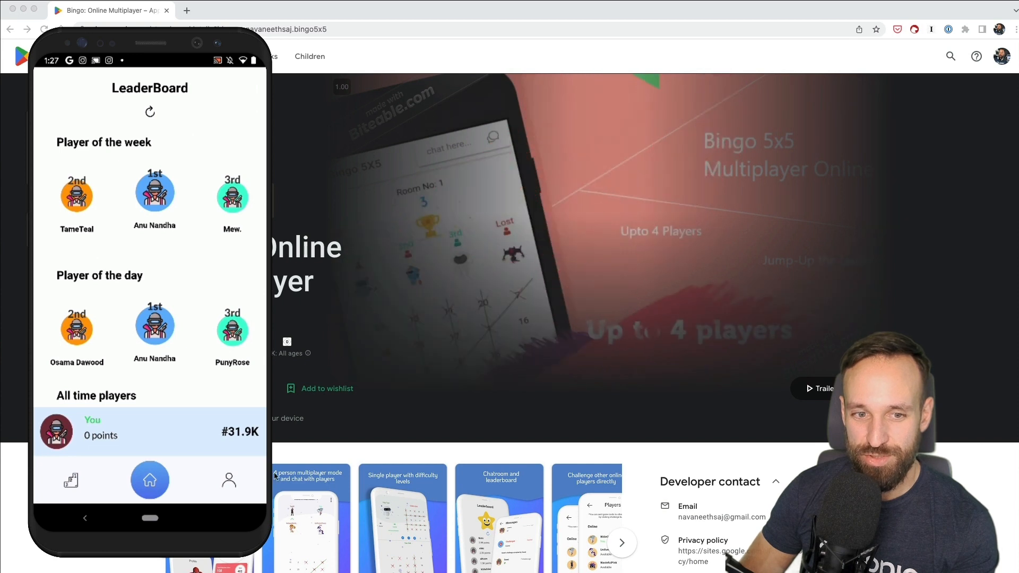
# Return to the home screen and show the LeaderBoard with your rank #31.9K.
pyautogui.click(158, 482)
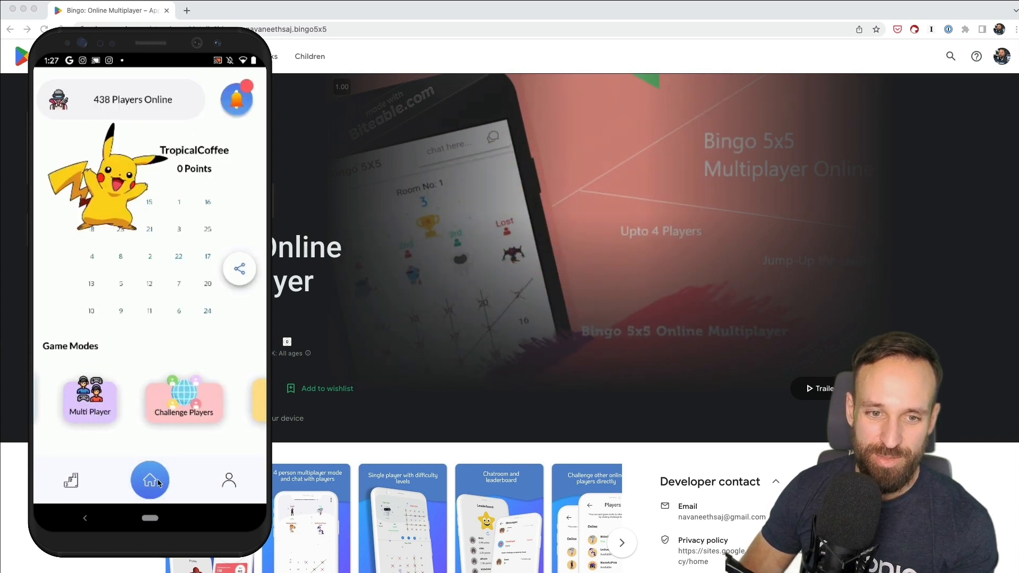
pyautogui.click(233, 482)
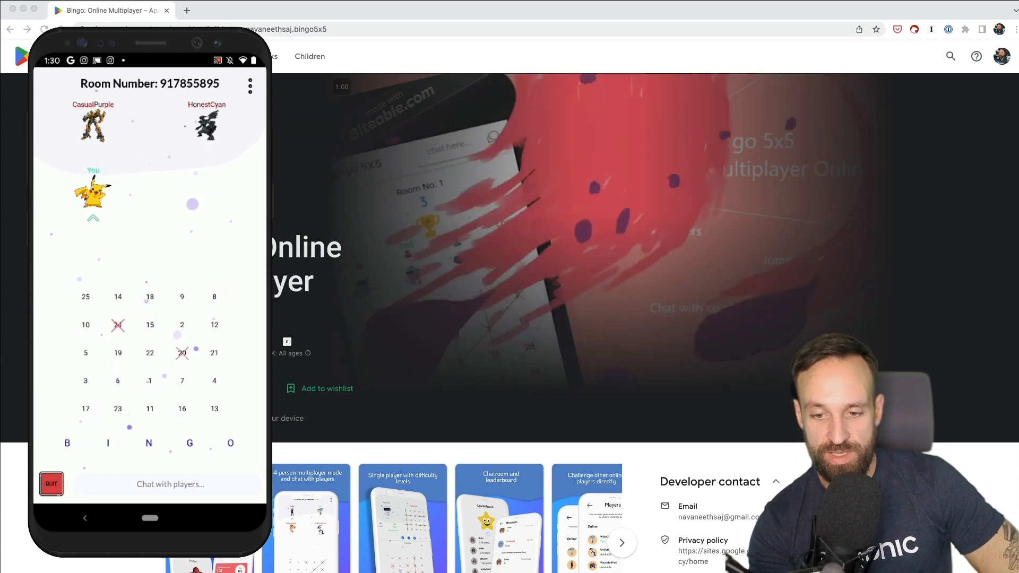
# Strike a number on the bingo grid in room 917855895.
pyautogui.click(181, 347)
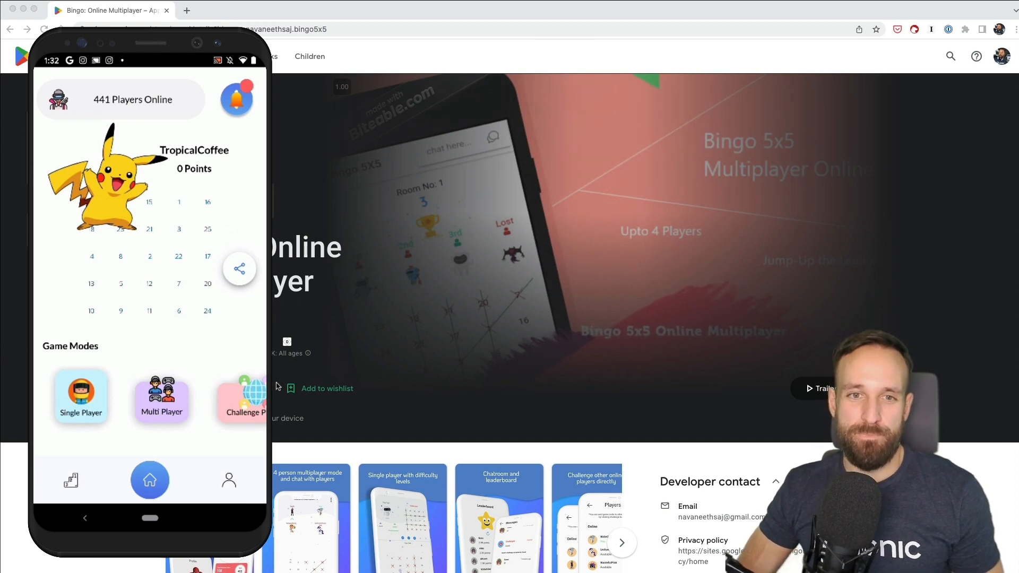
pyautogui.scroll(-5, 509, 329)
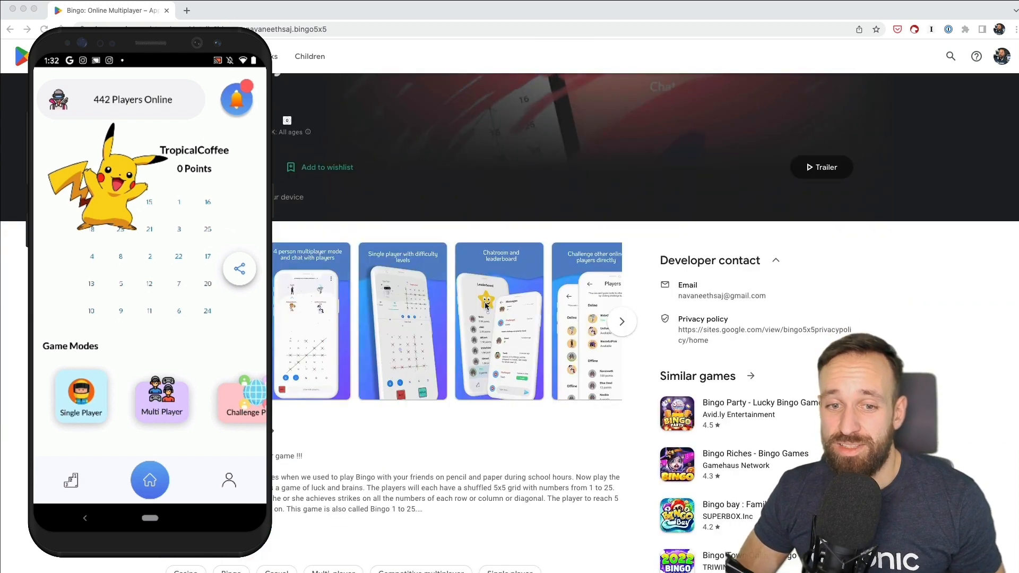
pyautogui.scroll(5, 382, 407)
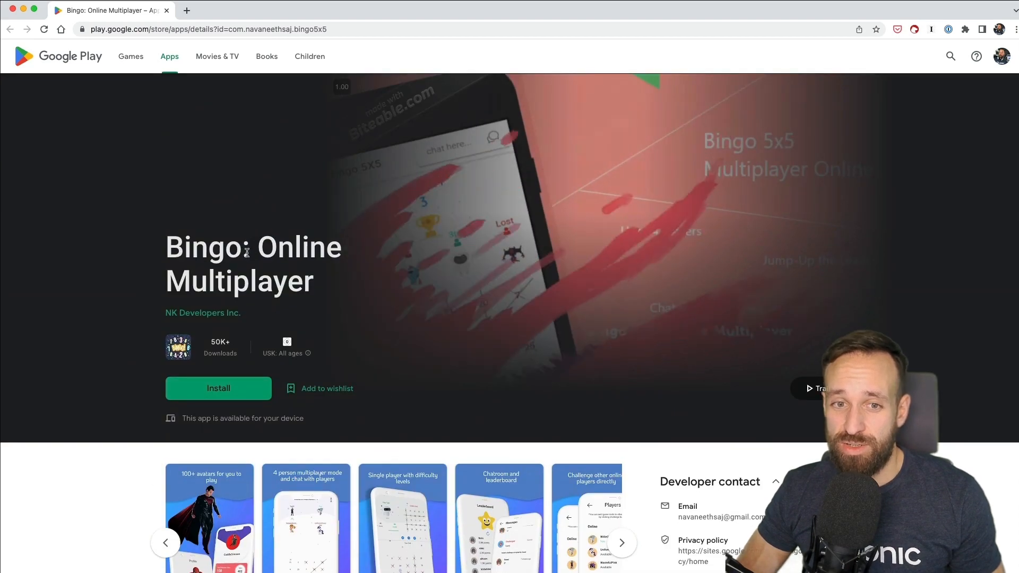
pyautogui.scroll(-1, 148, 232)
pyautogui.scroll(-4, 156, 234)
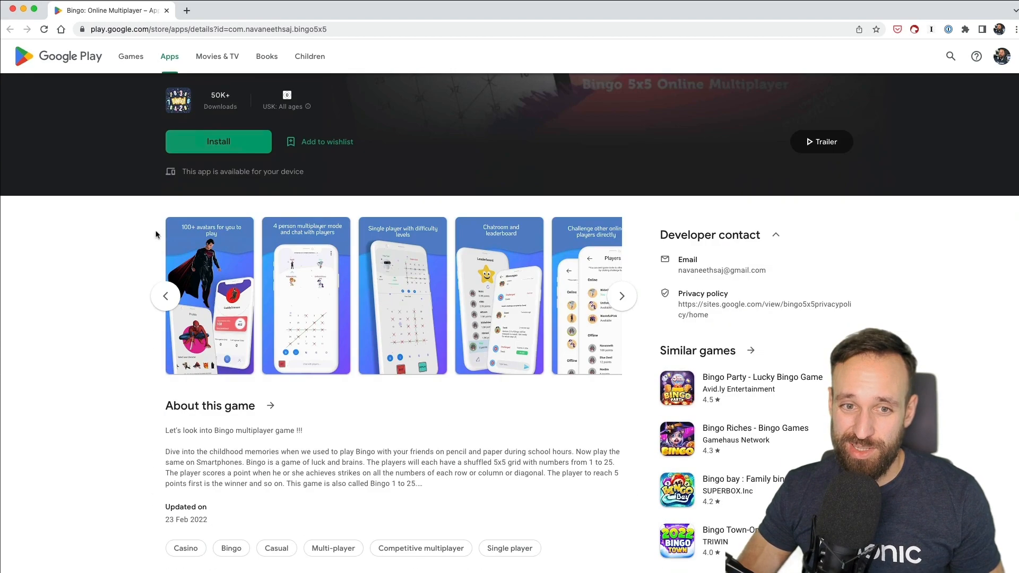
pyautogui.scroll(-2, 454, 339)
pyautogui.scroll(4, 447, 328)
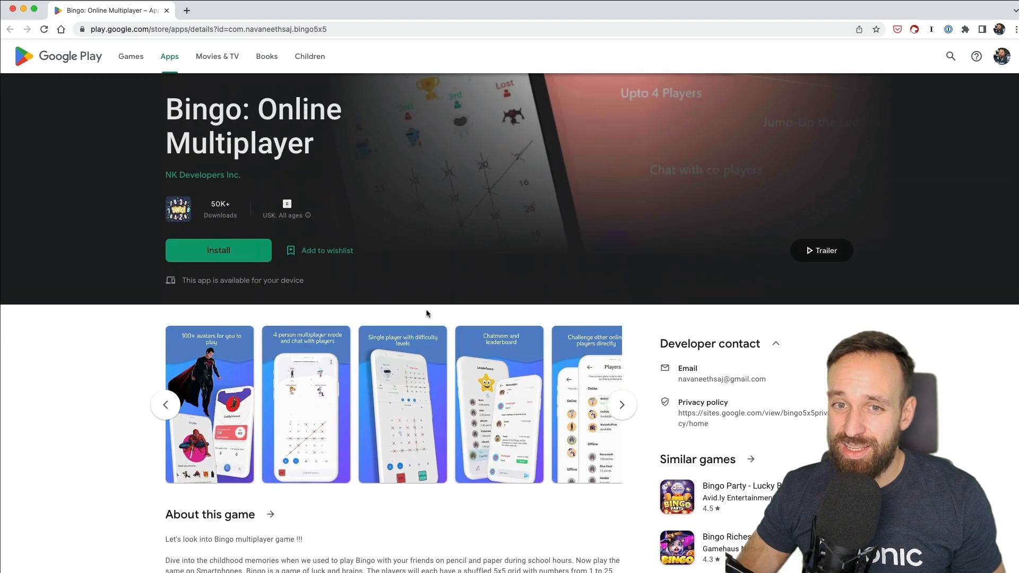
pyautogui.scroll(2, 430, 310)
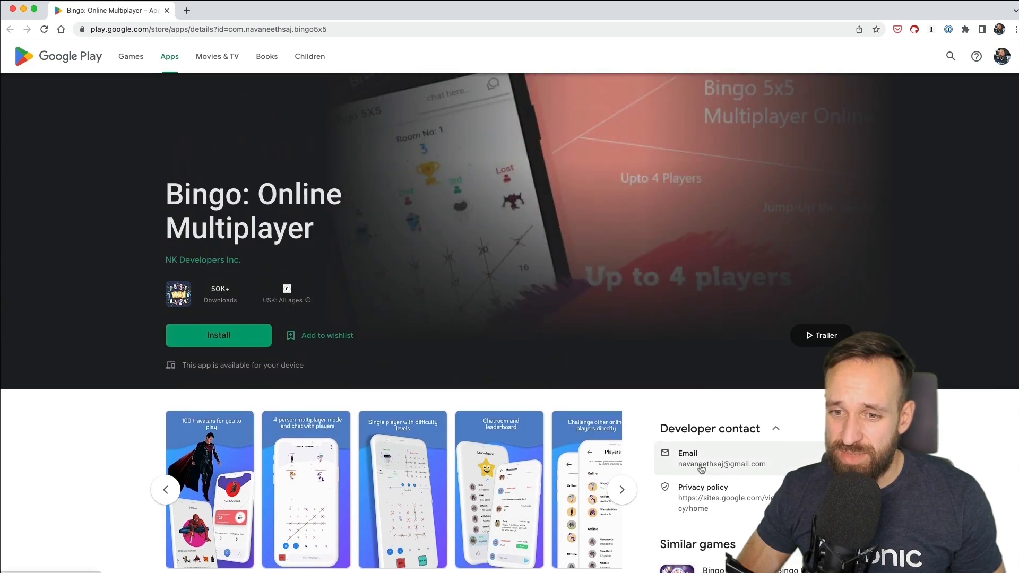
pyautogui.scroll(1, 426, 329)
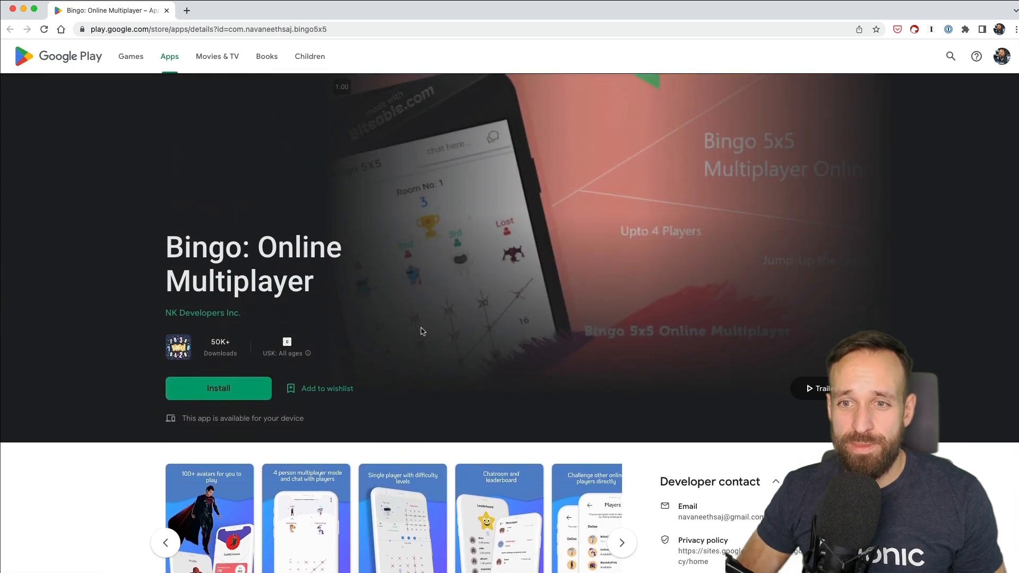